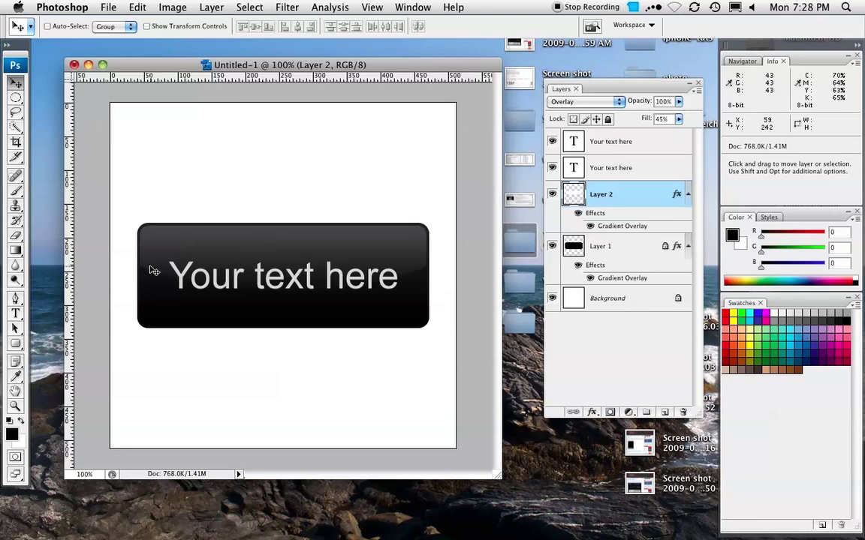
Inspect the glossy button across the canvas and nudge the artwork up slightly.
scroll(92, 247, up, 5)
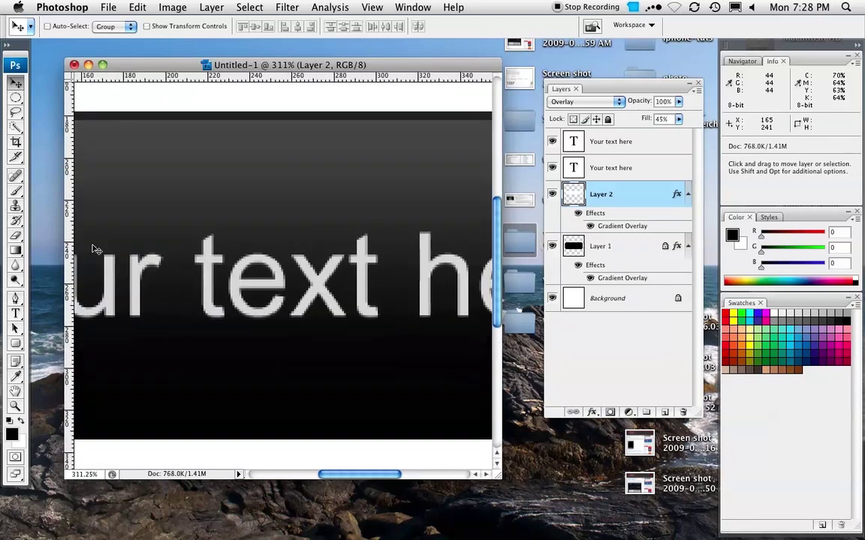
scroll(135, 241, left, 5)
scroll(92, 211, left, 2)
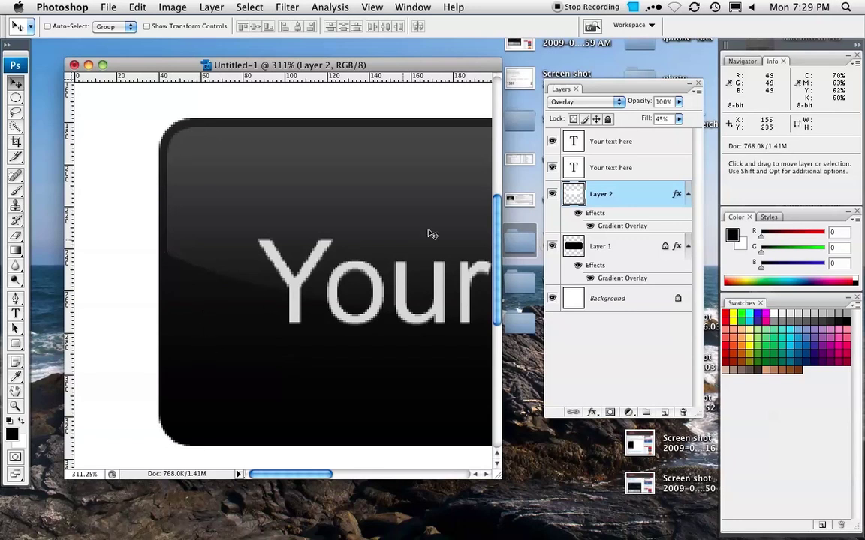
key(Up)
key(Up)
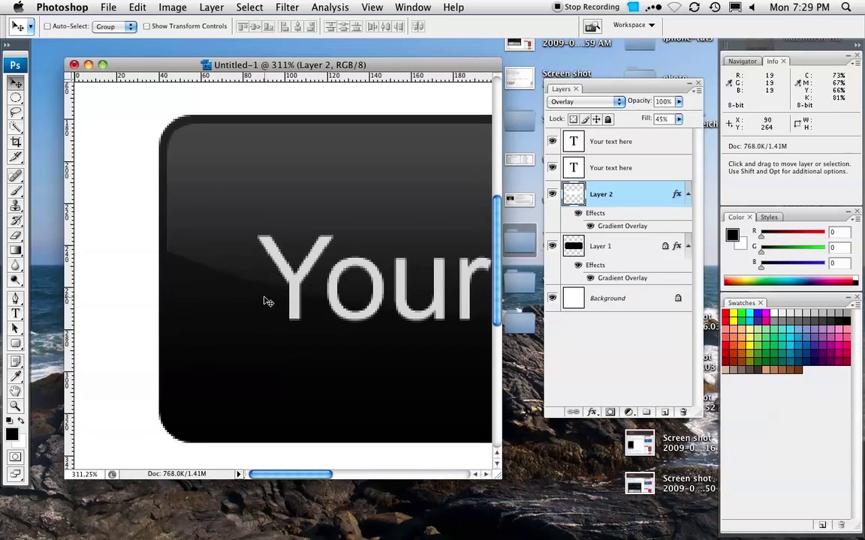
scroll(263, 301, down, 2)
scroll(203, 226, up, 1)
scroll(158, 168, right, 4)
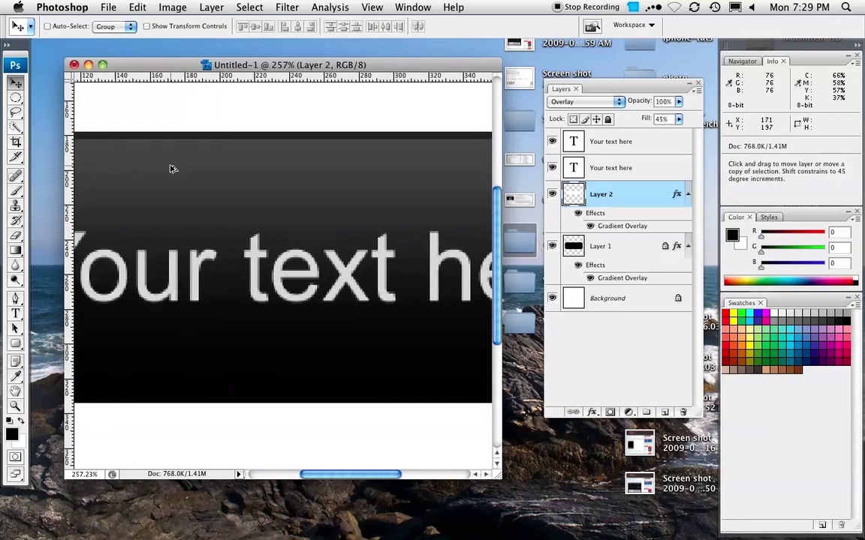
scroll(169, 169, down, 2)
scroll(170, 169, left, 4)
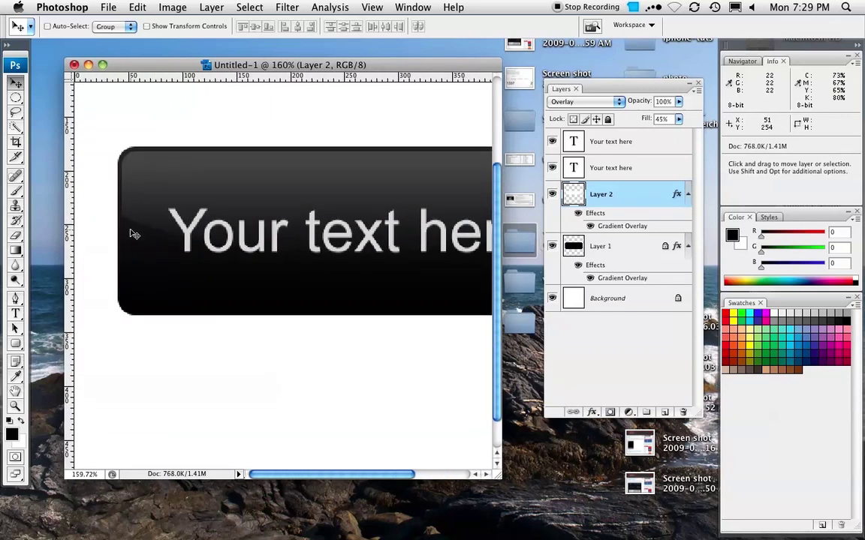
scroll(295, 203, down, 3)
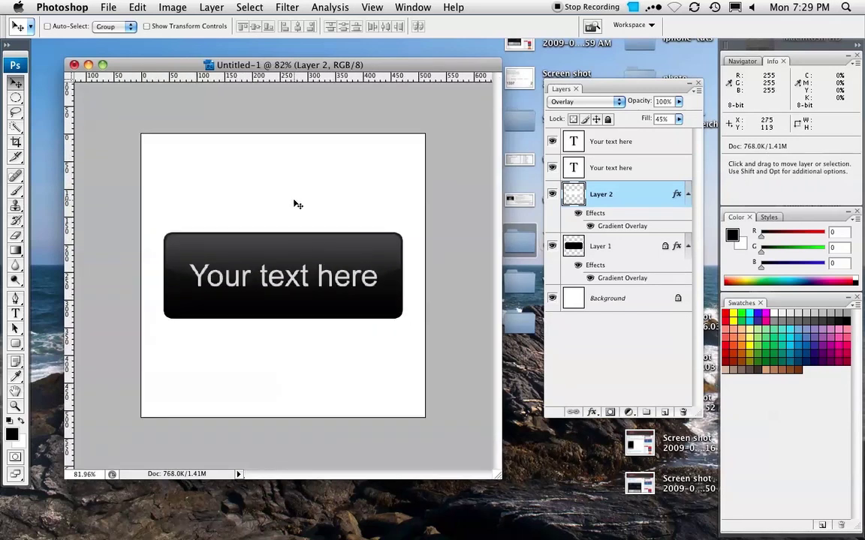
View the button document at actual pixels and enlarge its window around the canvas.
key(super+alt+0)
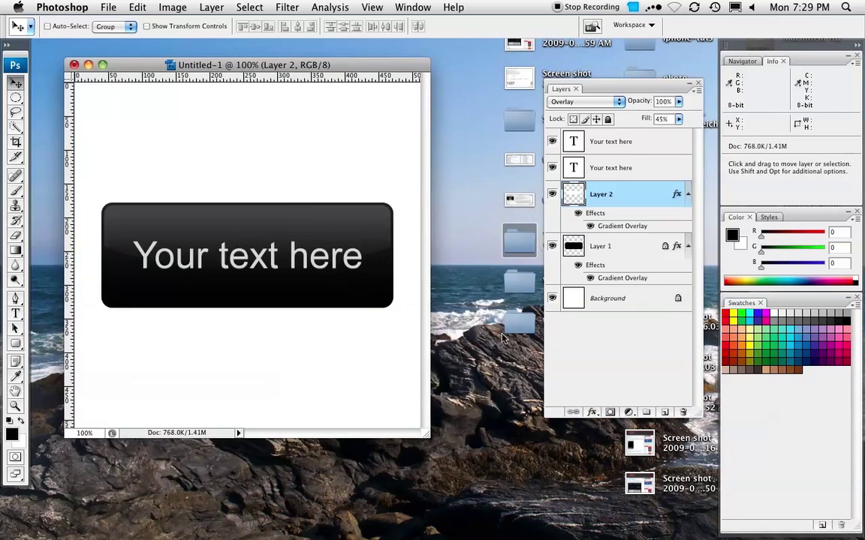
drag(425, 435, 502, 493)
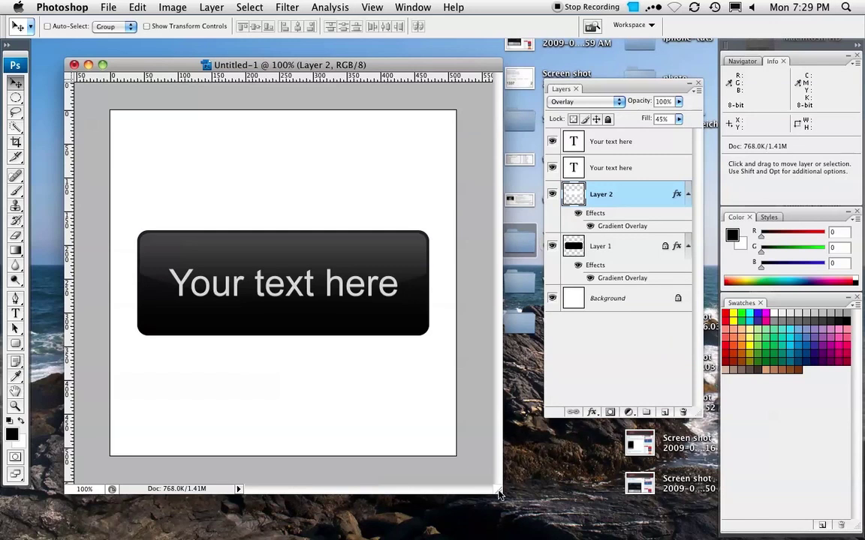
drag(499, 493, 499, 500)
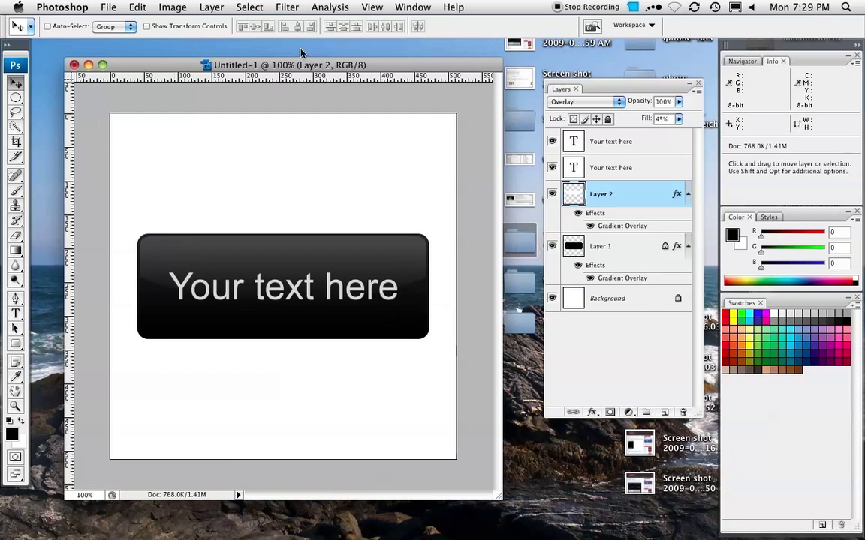
Minimize the button document and create a new 500 × 500 pixel document.
key(super+m)
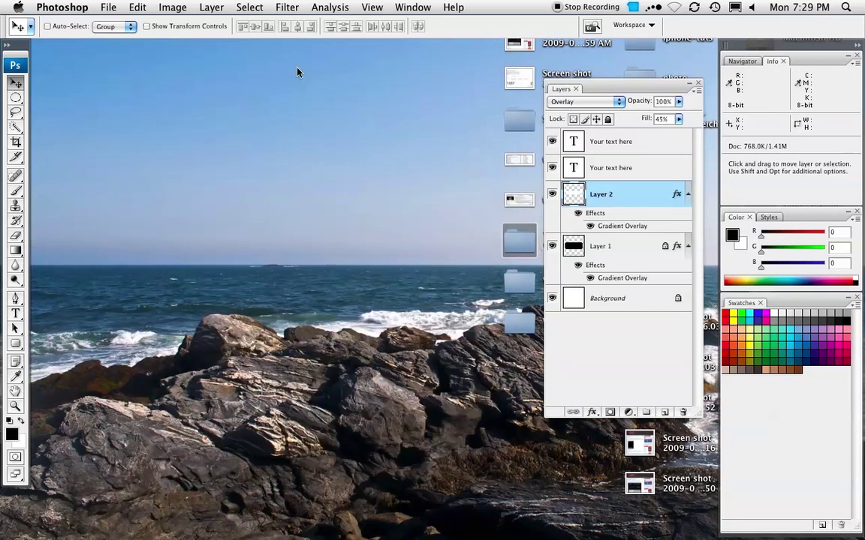
key(super+n)
click(440, 161)
drag(407, 186, 179, 145)
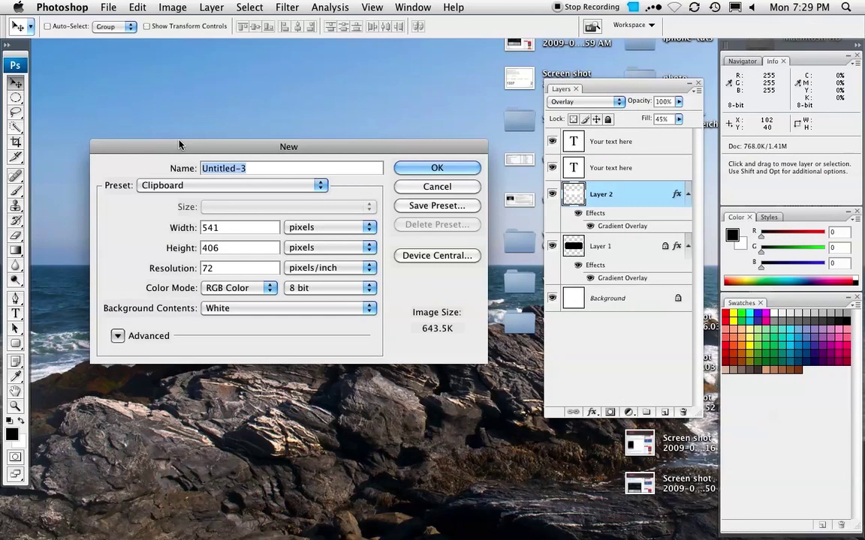
key(Tab)
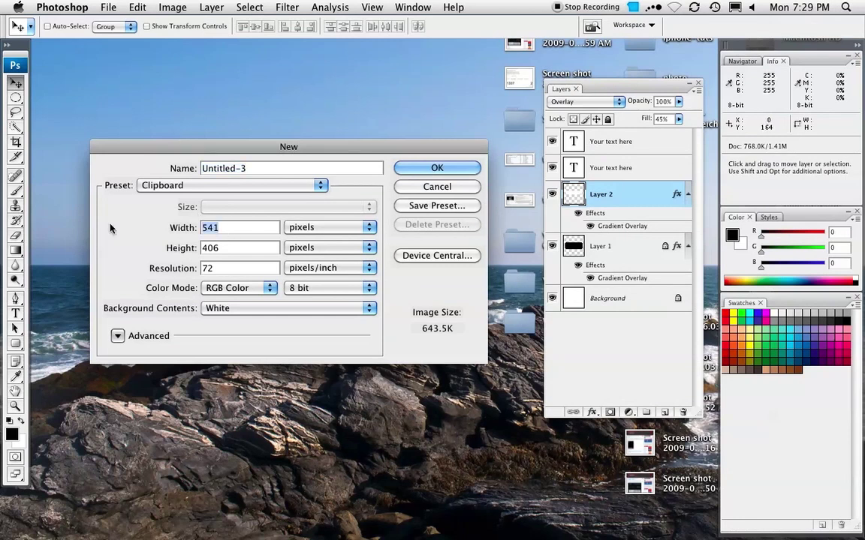
text(500)
key(Tab)
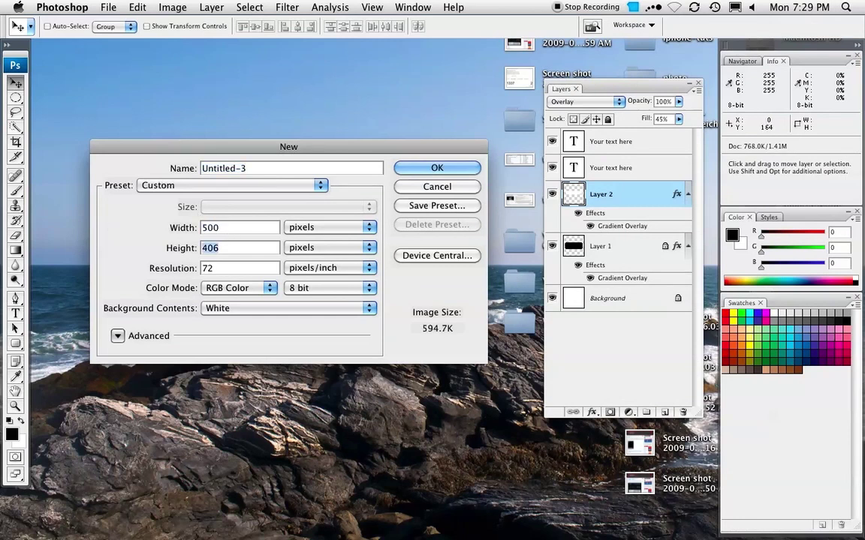
text(500)
key(Return)
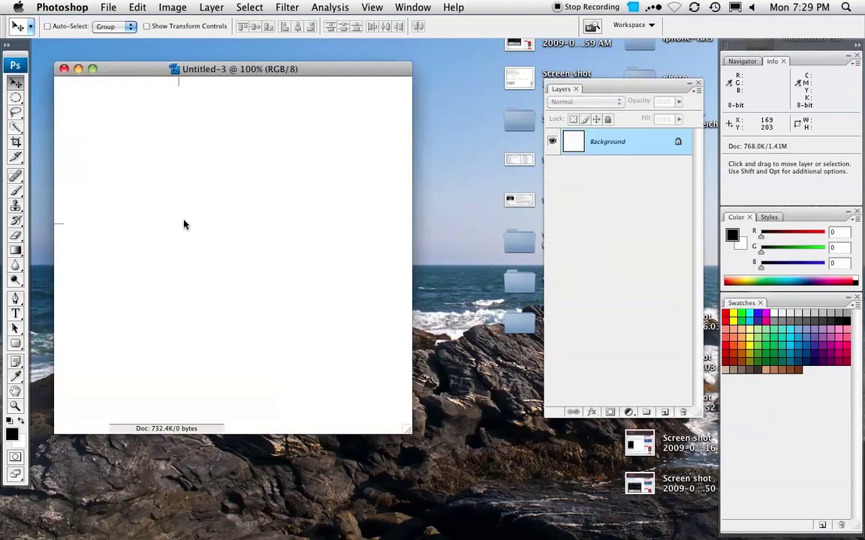
Enlarge and reposition the new document window, then show it full screen on grey.
drag(194, 73, 198, 73)
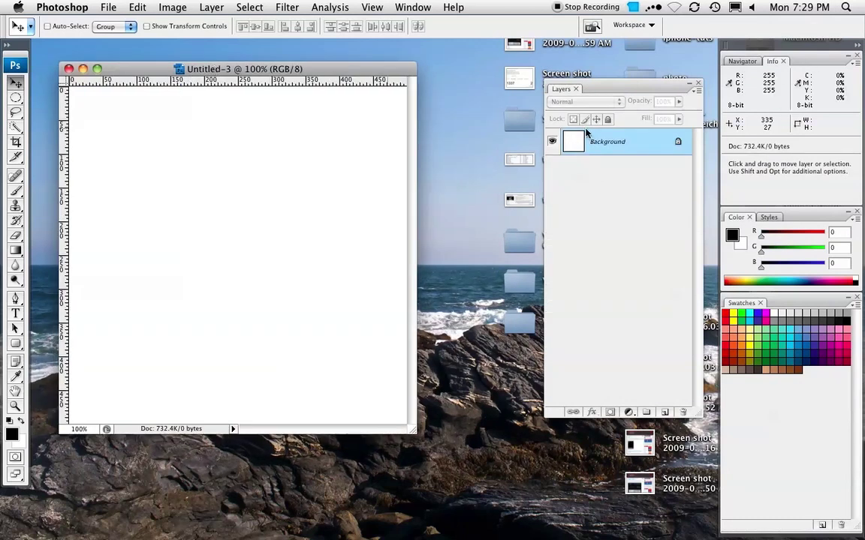
drag(604, 93, 563, 88)
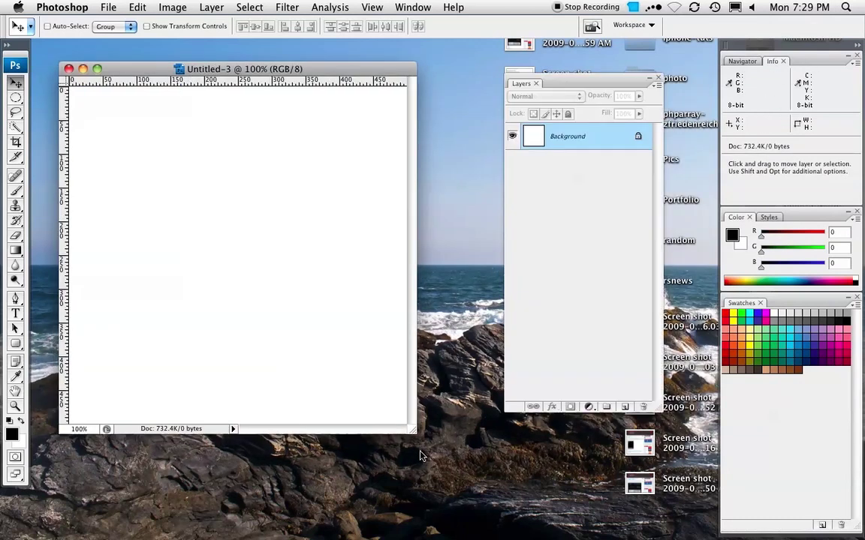
drag(412, 430, 481, 497)
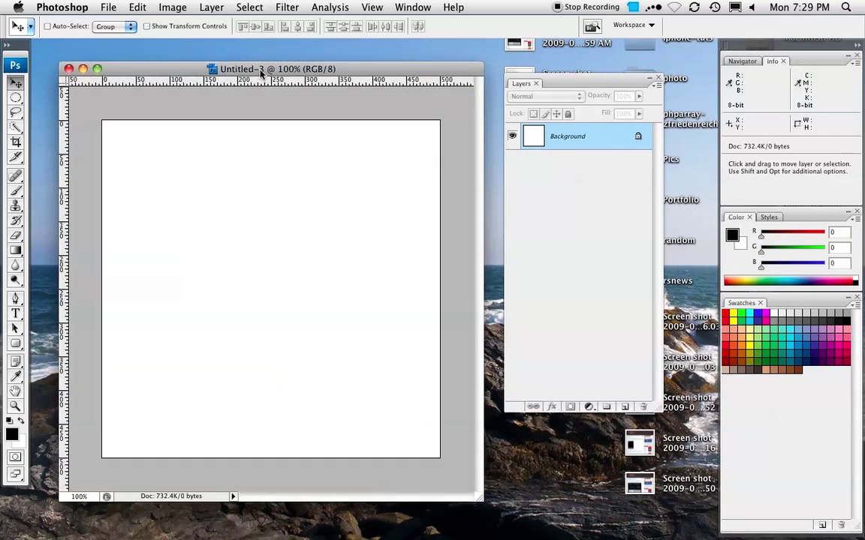
drag(261, 73, 249, 66)
key(f)
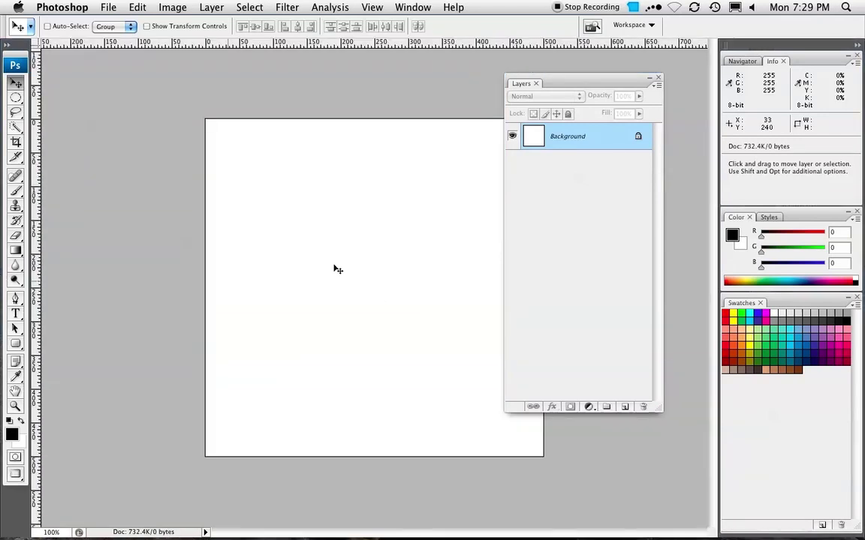
drag(540, 86, 584, 105)
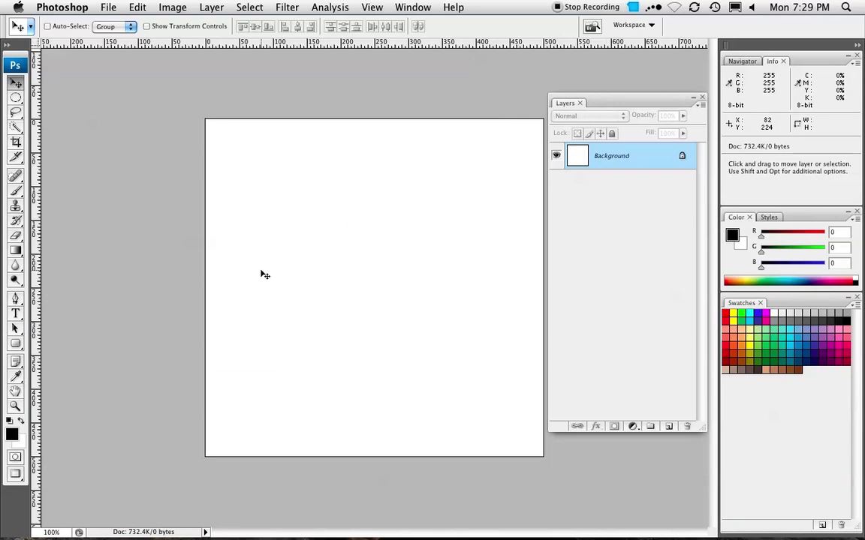
Switch to the Rounded Rectangle tool with a 16 px corner radius.
key(u)
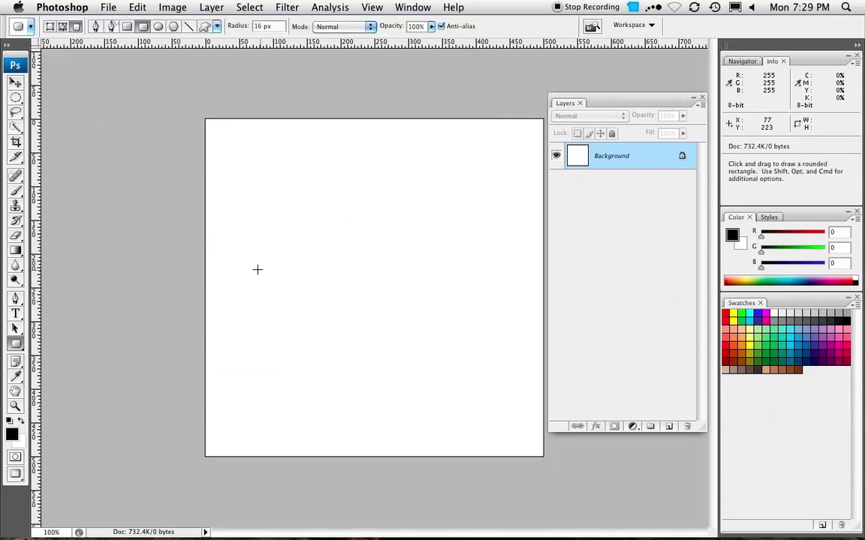
click(15, 343)
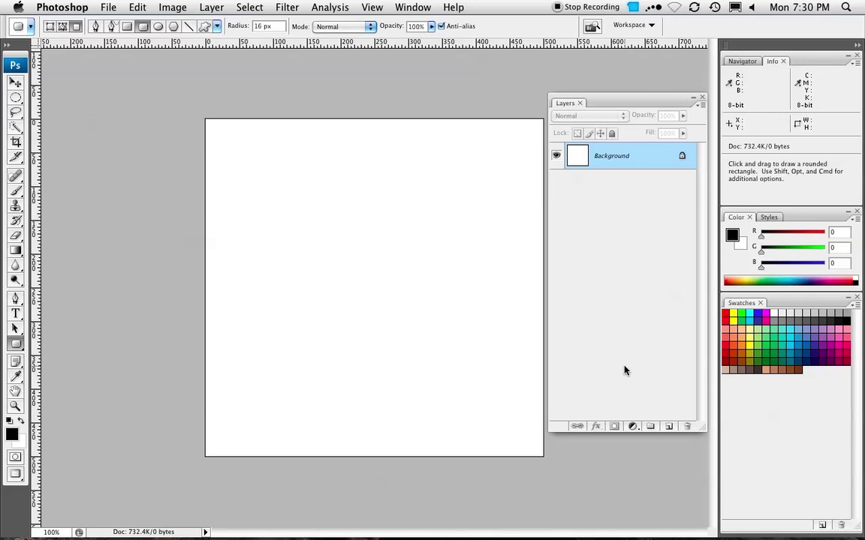
Add a new empty layer and name it 'Background'.
click(668, 426)
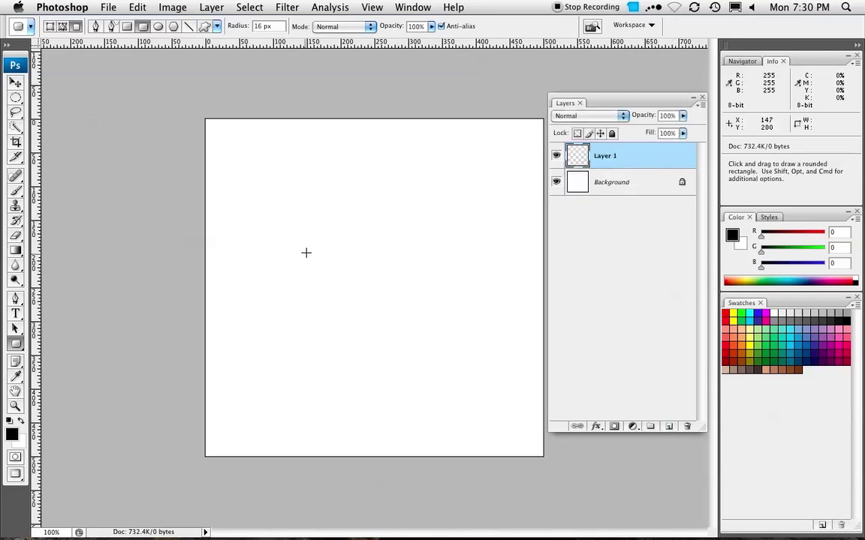
double_click(615, 156)
text(Background)
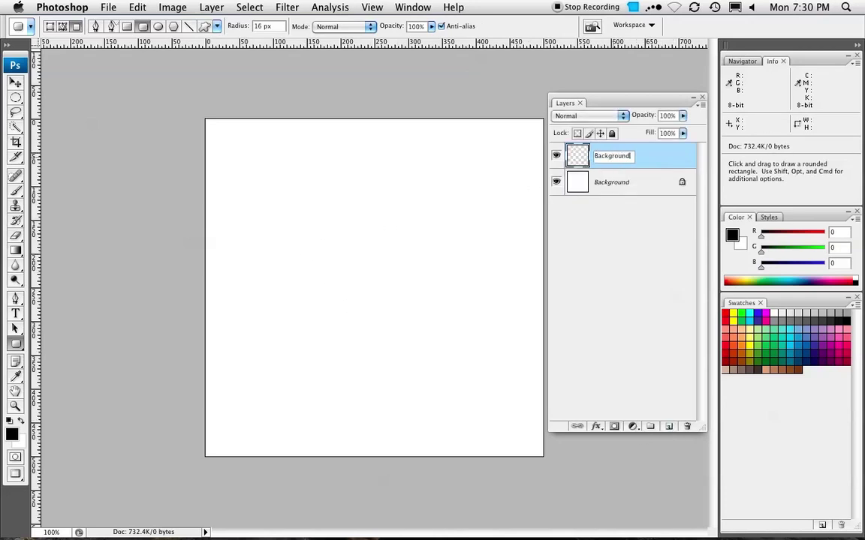
key(Return)
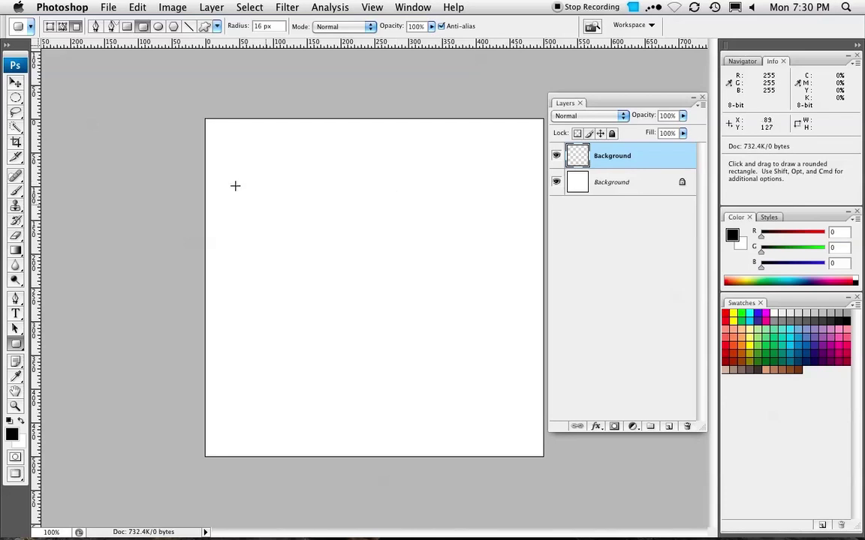
Draw a black rounded rectangle about 397 × 129, then shift it slightly right.
drag(227, 217, 501, 304)
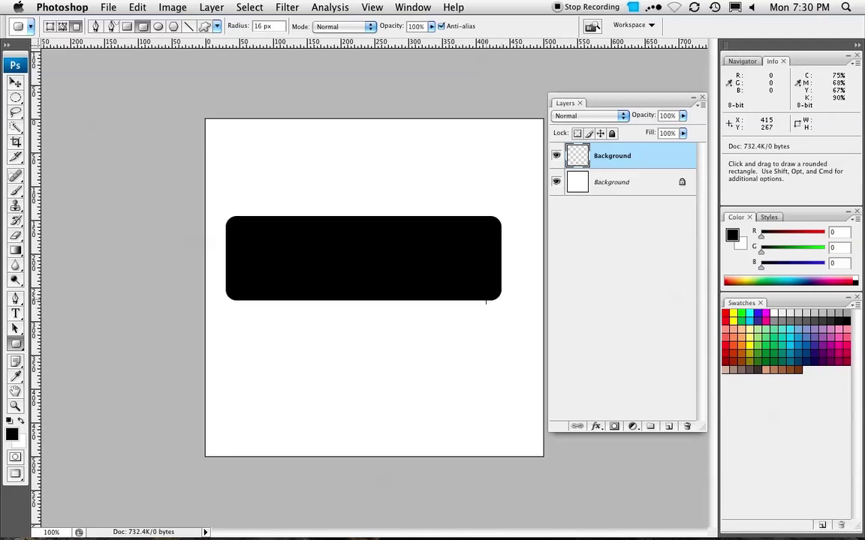
key(super+z)
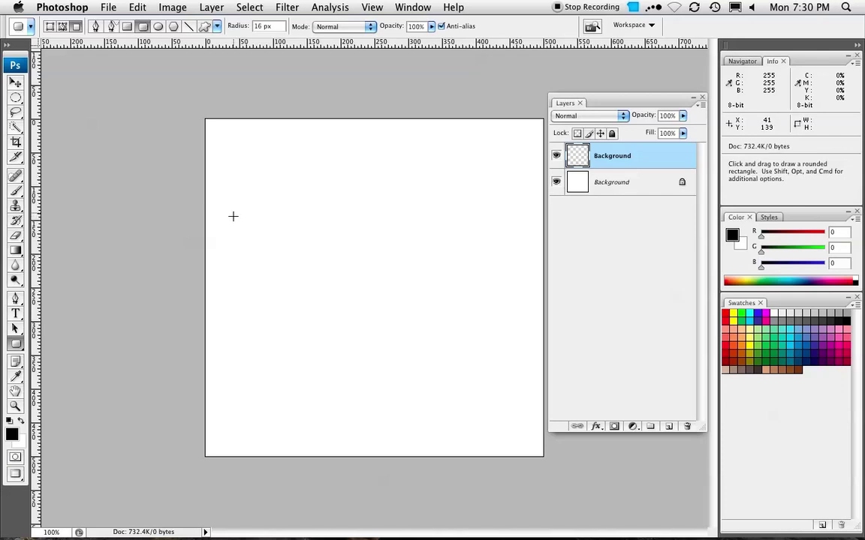
drag(230, 220, 499, 306)
key(v)
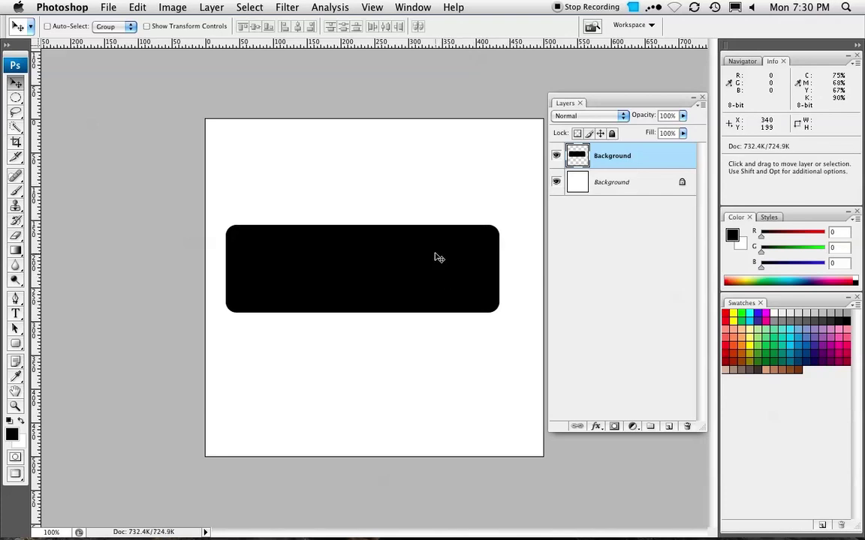
drag(353, 274, 361, 272)
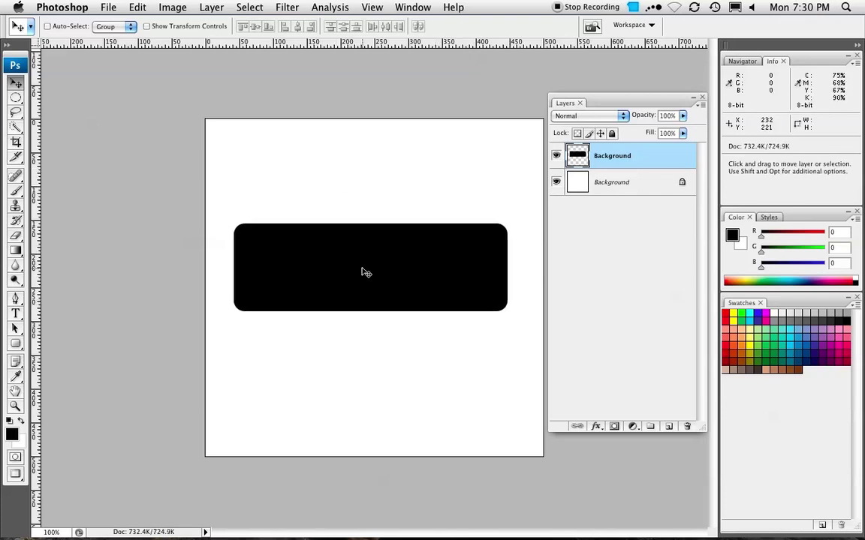
Apply a Gradient Overlay at about 19% opacity to the button shape layer.
double_click(668, 161)
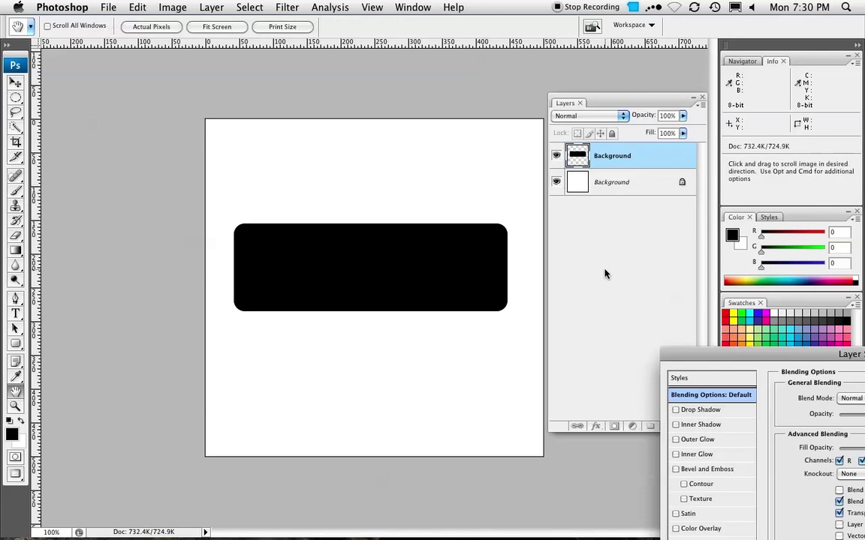
drag(765, 515, 462, 139)
click(383, 323)
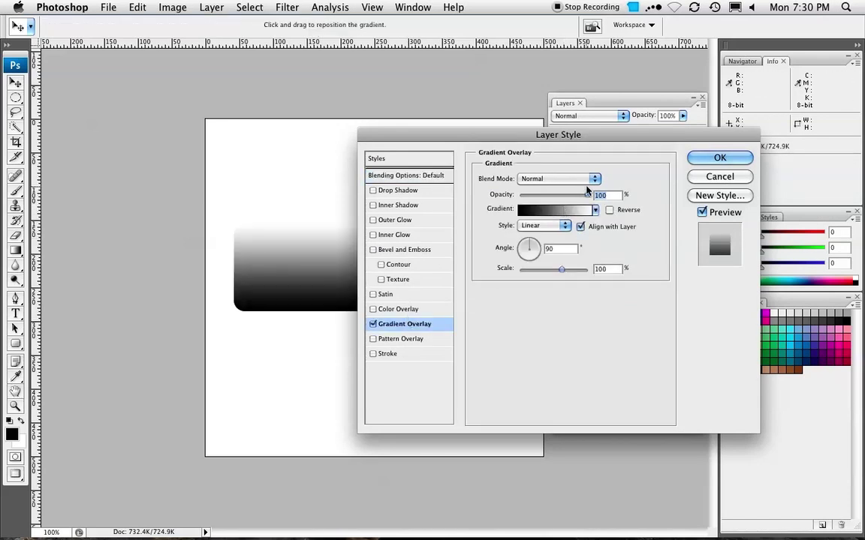
drag(587, 195, 533, 202)
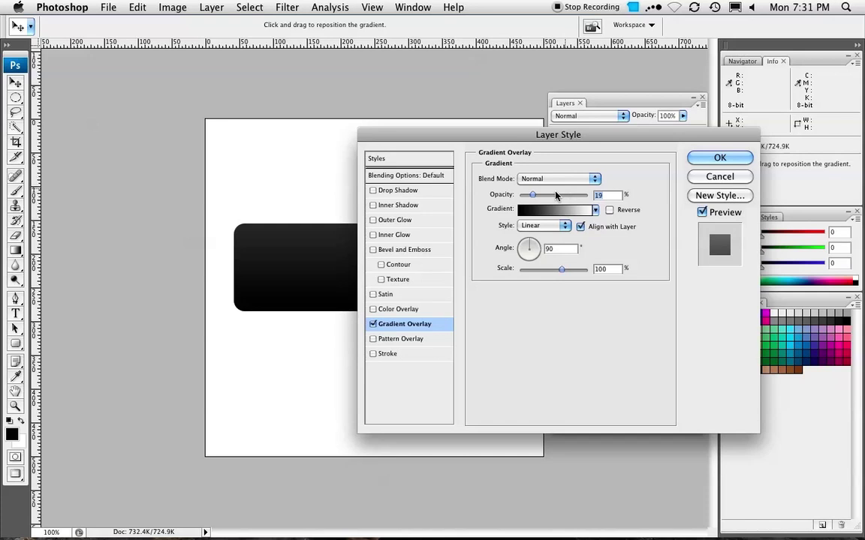
key(Return)
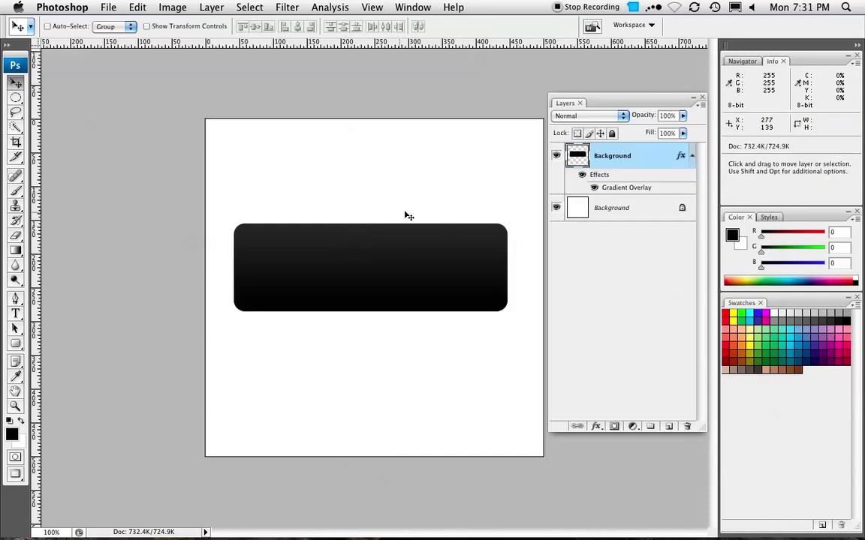
Add a new layer named 'Highlight'.
click(666, 428)
double_click(604, 156)
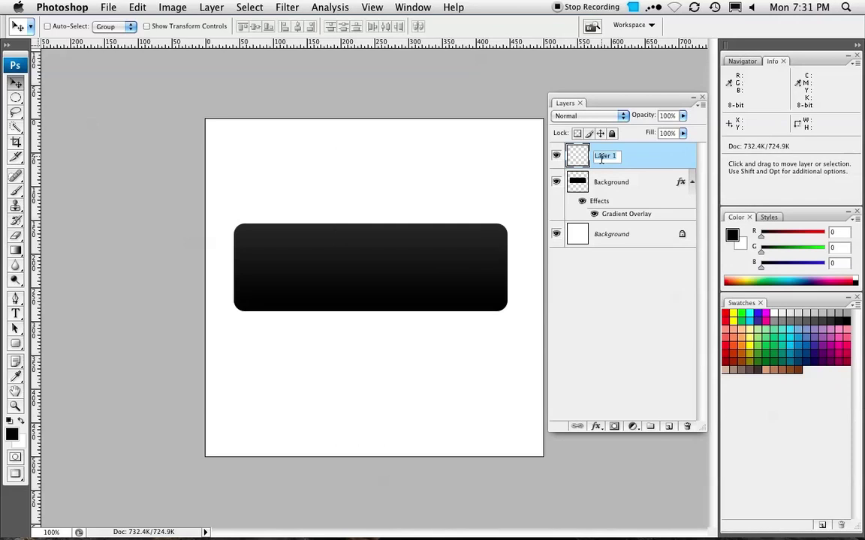
text(Highlight)
key(Return)
Fill an elliptical selection over the button's top half with white, then deselect.
key(m)
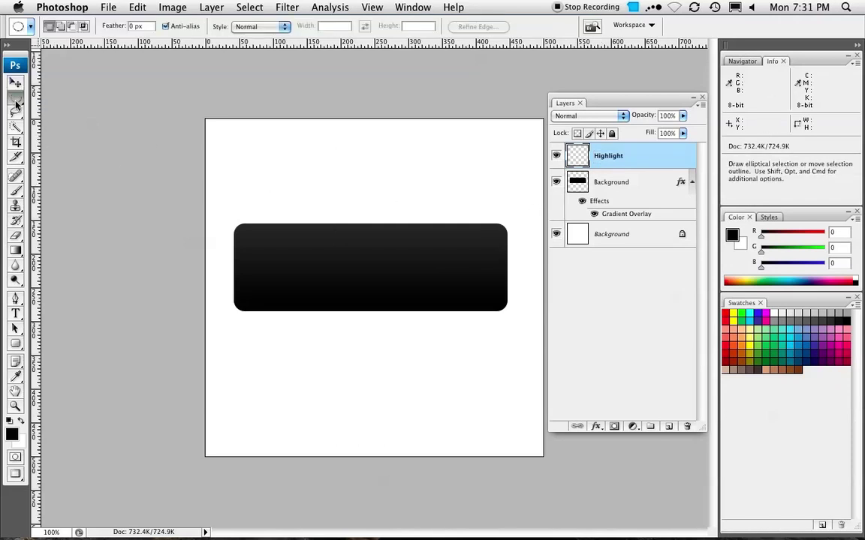
click(16, 100)
click(72, 109)
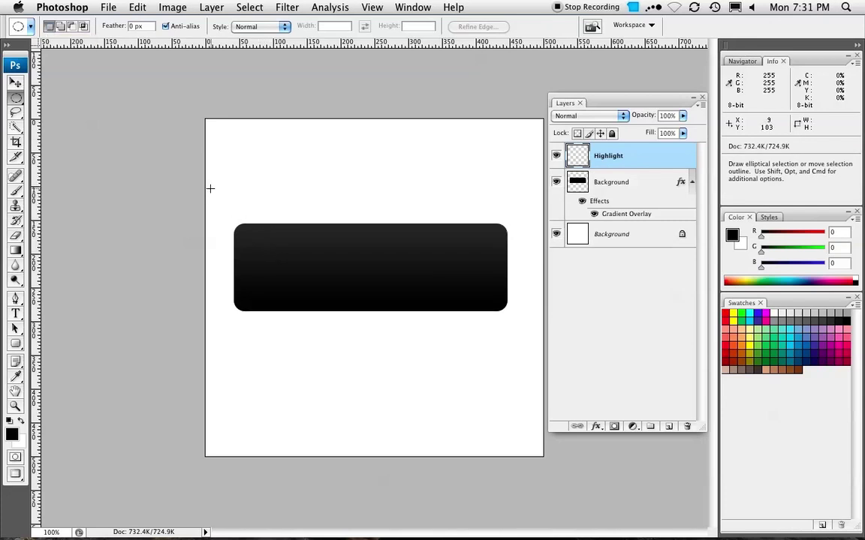
drag(207, 188, 538, 283)
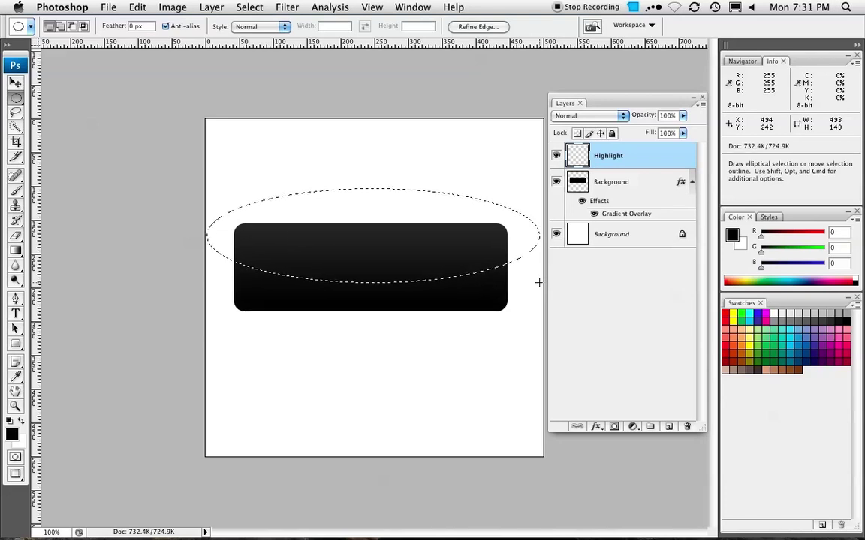
key(super)
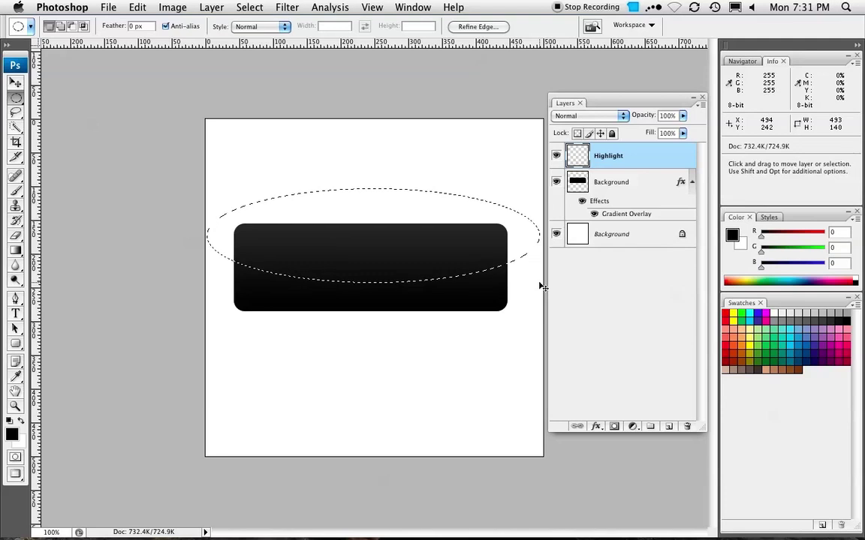
key(super+BackSpace)
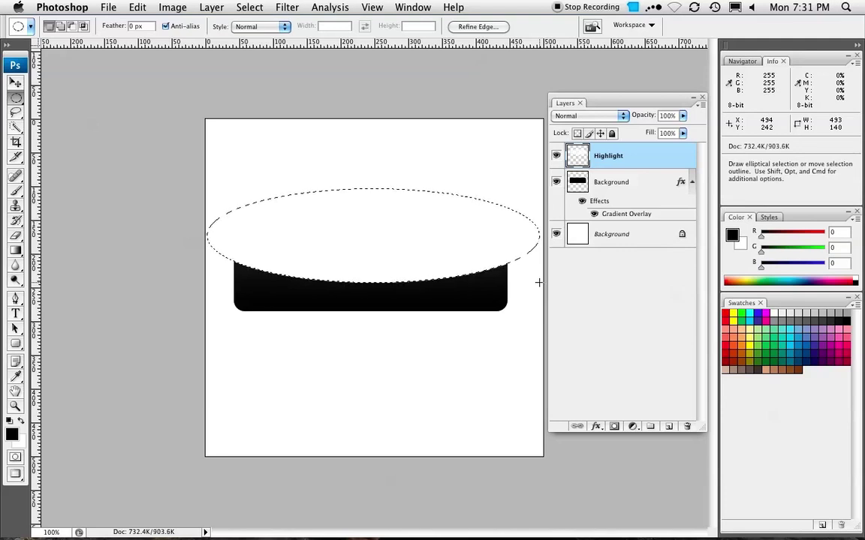
key(super+d)
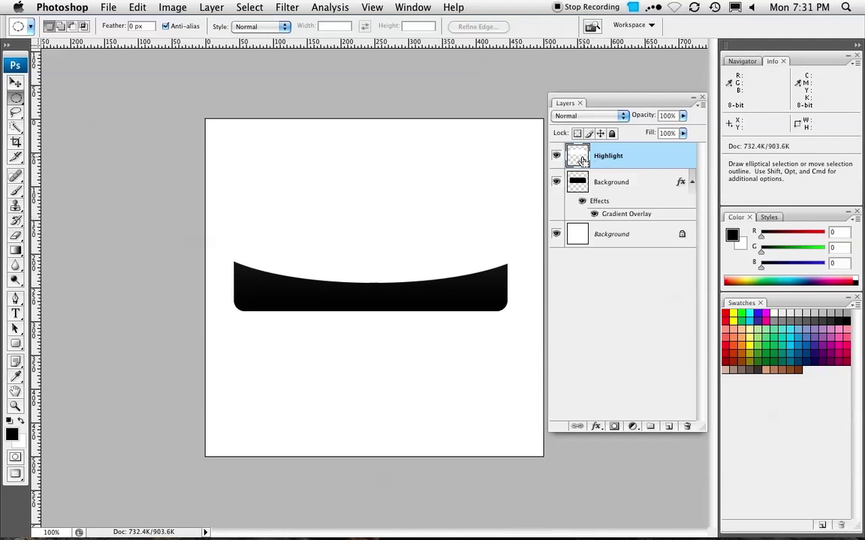
click(581, 186)
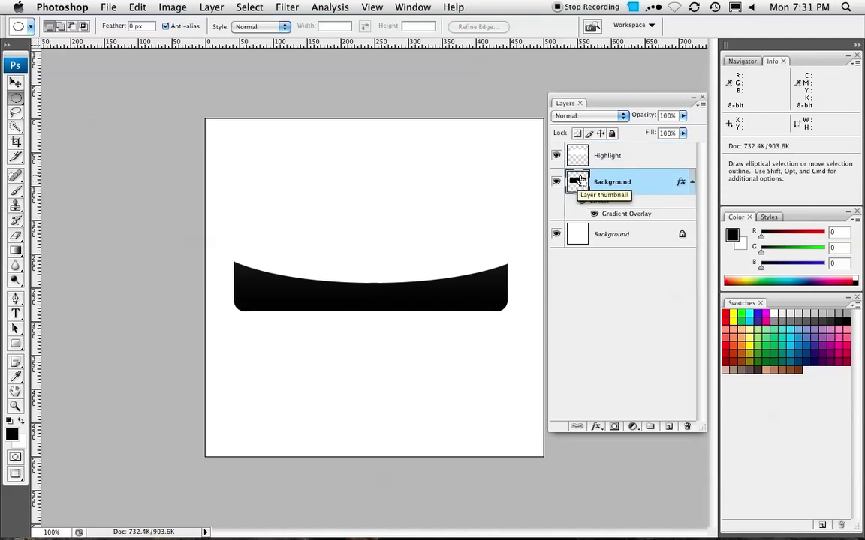
Load the button outline, try moving the white highlight down, and undo the move.
super+click(576, 186)
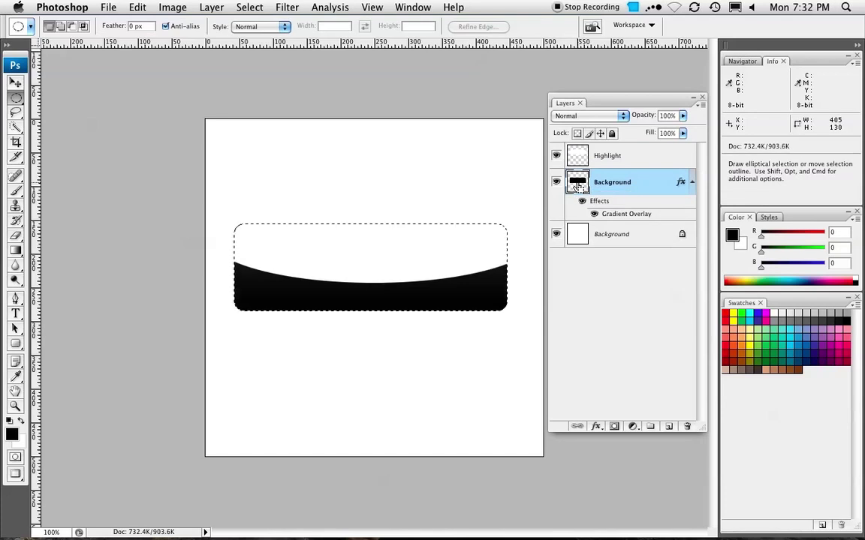
click(617, 159)
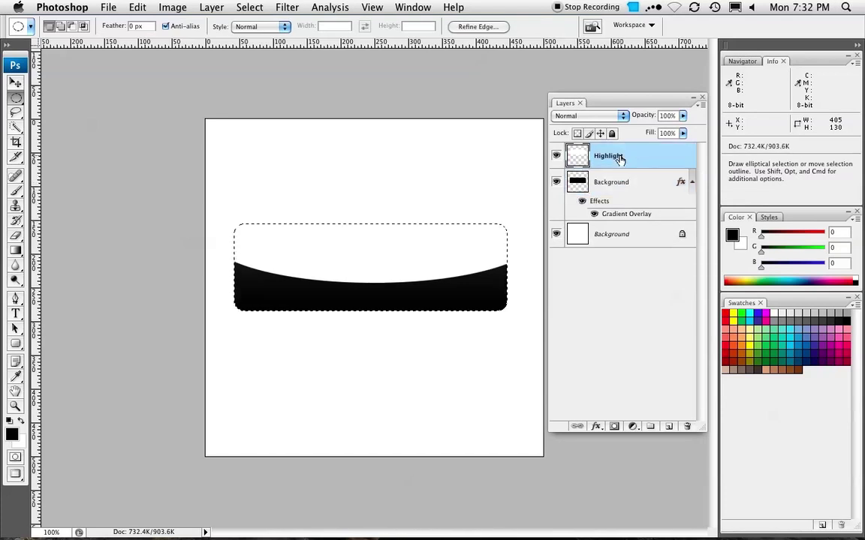
key(v)
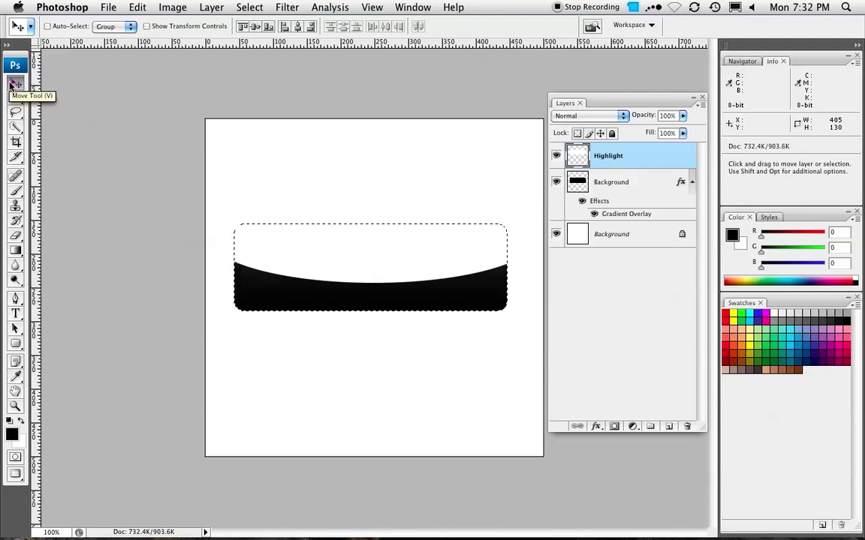
key(super+a)
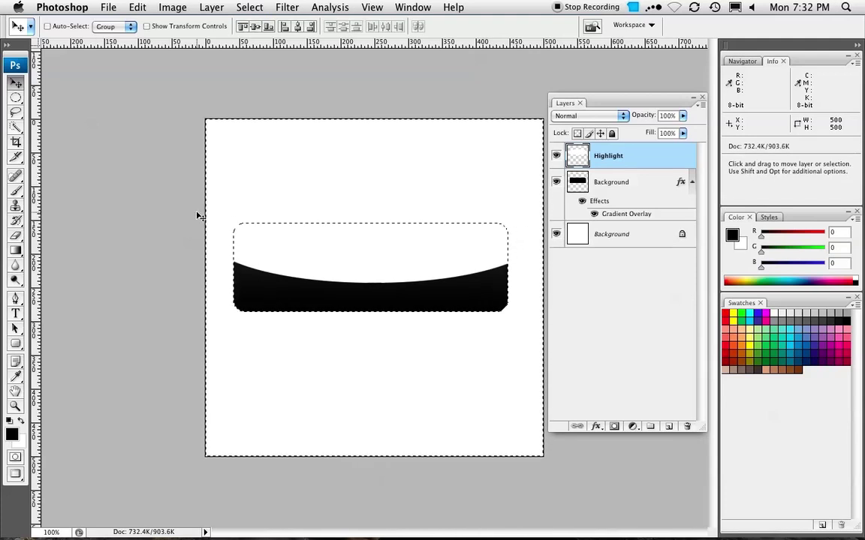
key(m)
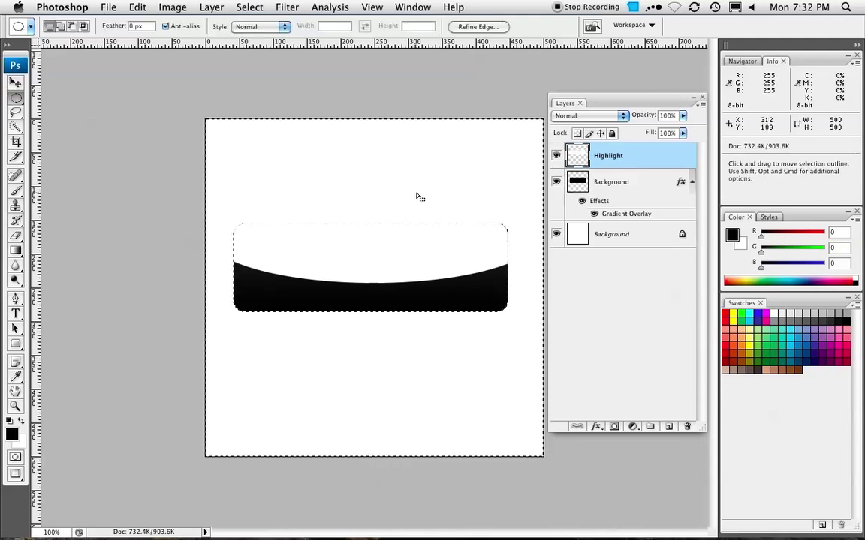
click(418, 195)
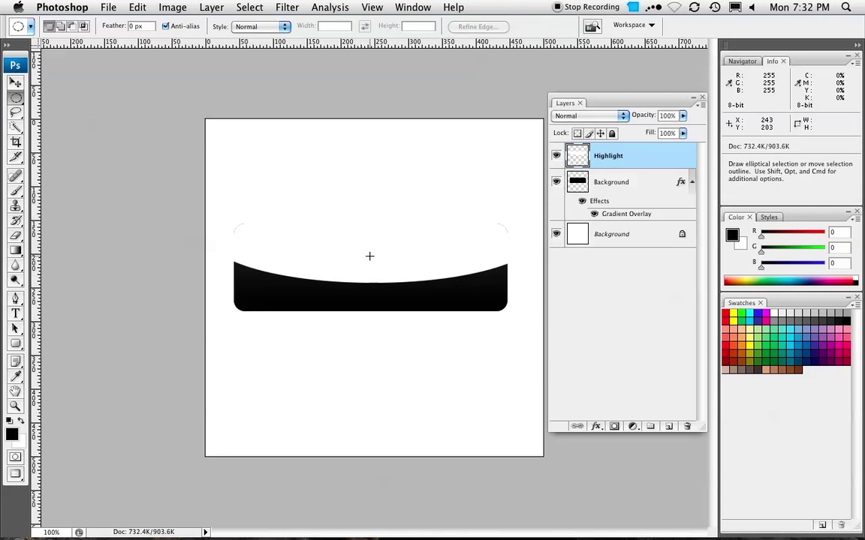
key(v)
drag(365, 252, 369, 260)
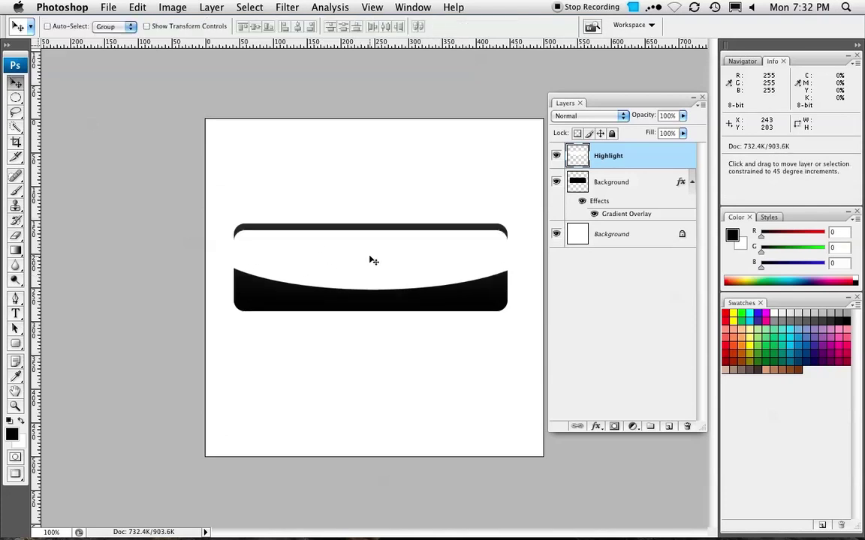
key(super+z)
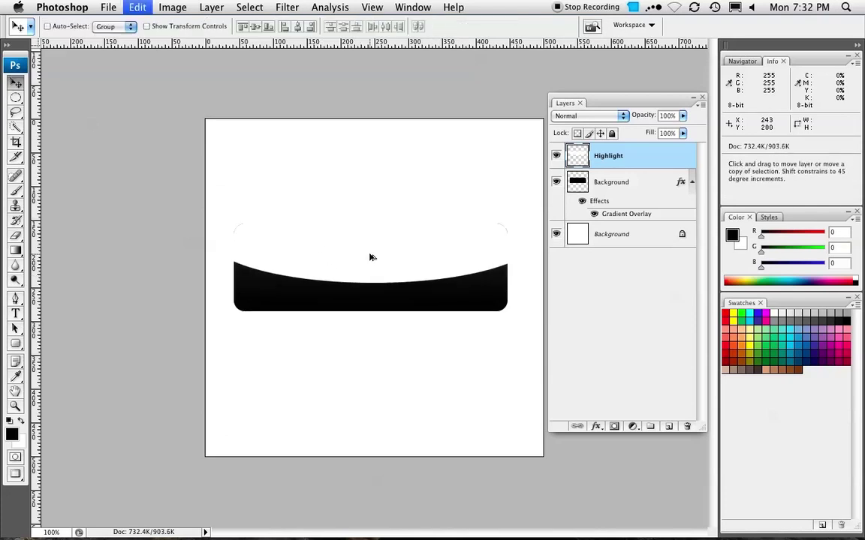
Step back through history and nudge the black bar slightly right and down.
key(m)
key(super+d)
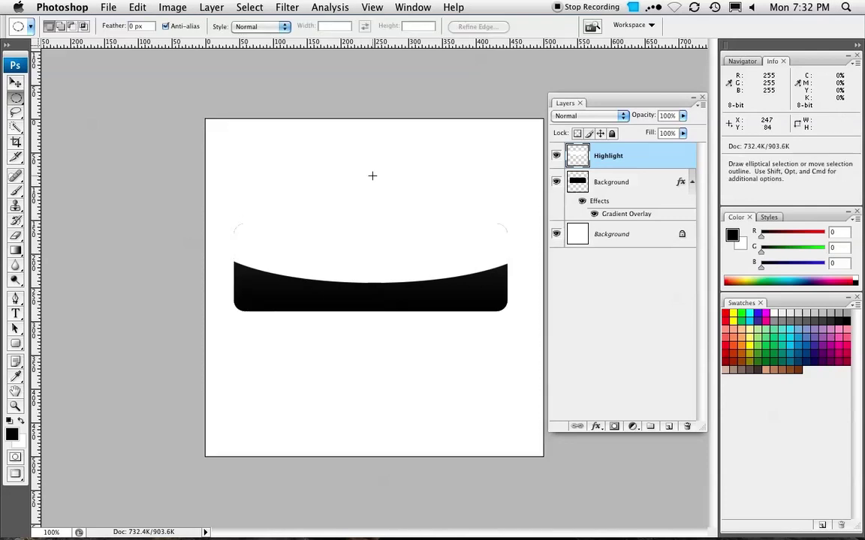
key(super+z)
key(alt+bracketleft)
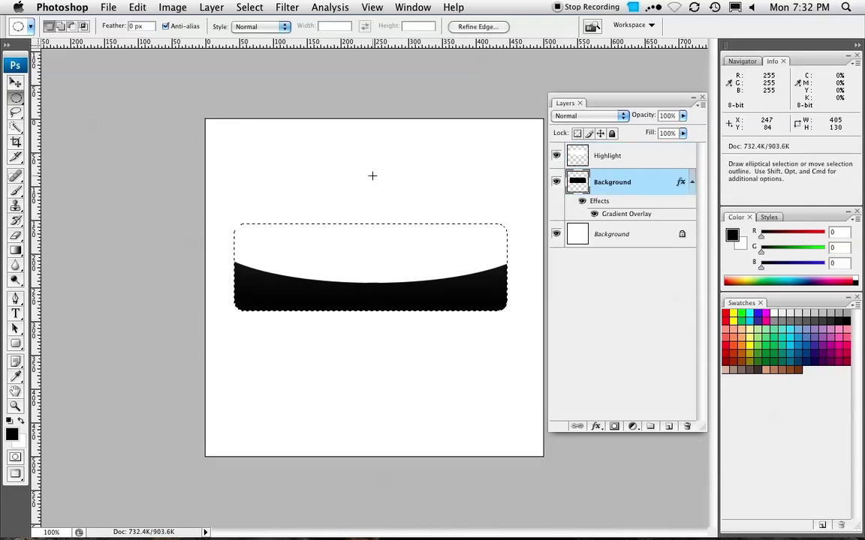
key(v)
key(shift+Right)
key(shift+Down)
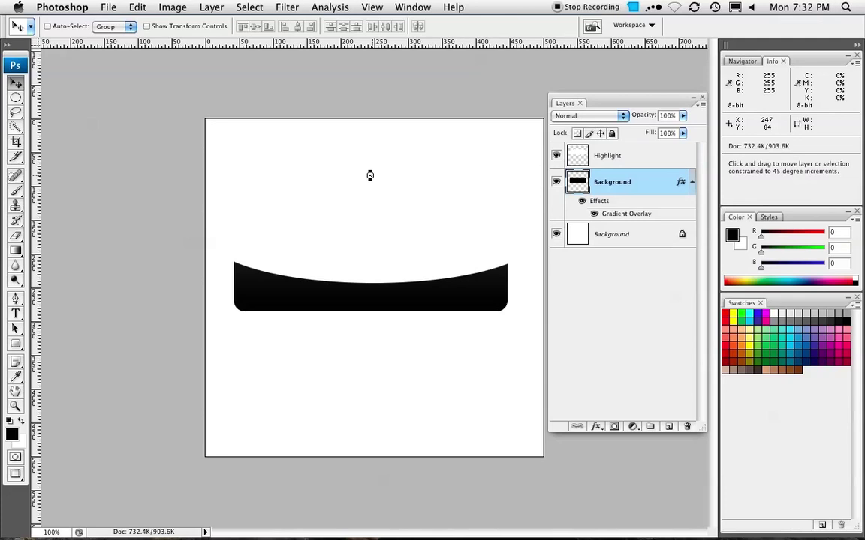
click(653, 164)
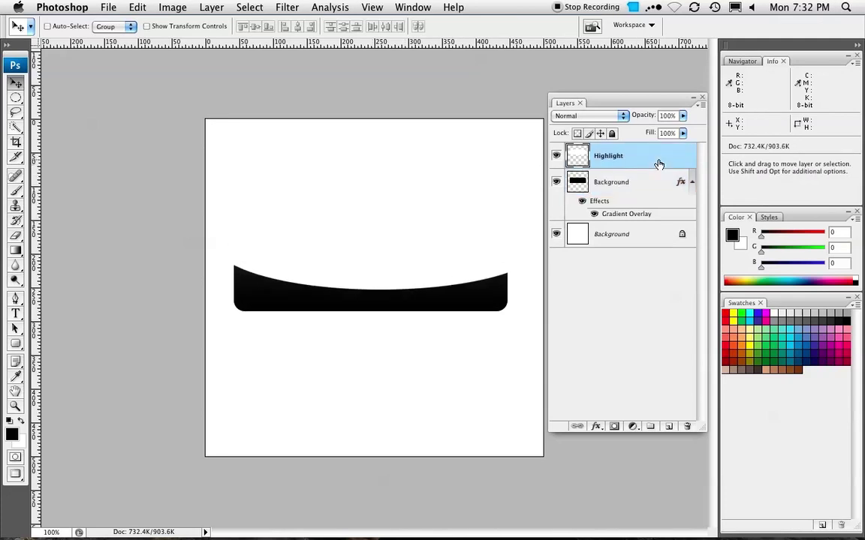
key(alt+bracketleft)
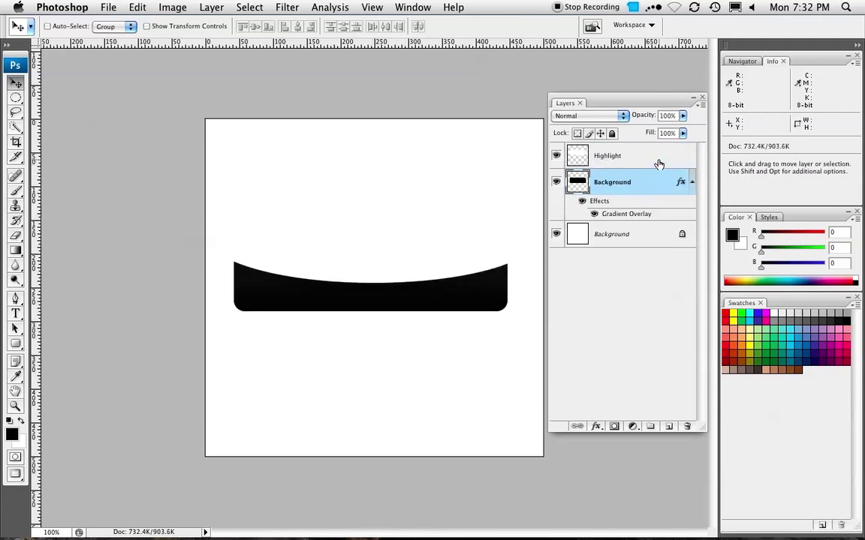
On the Highlight layer, select outside the button shape, delete the overflow, and deselect.
click(646, 165)
super+click(580, 186)
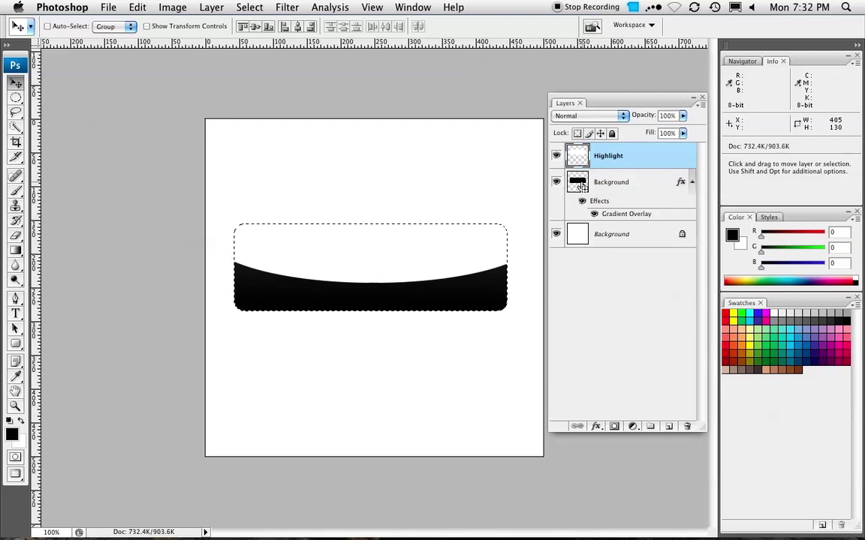
key(super+shift+i)
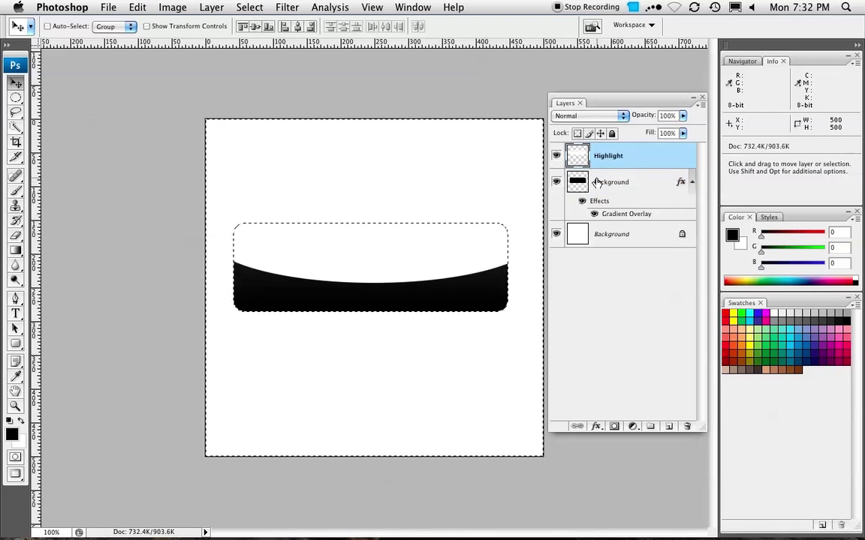
key(m)
key(super+d)
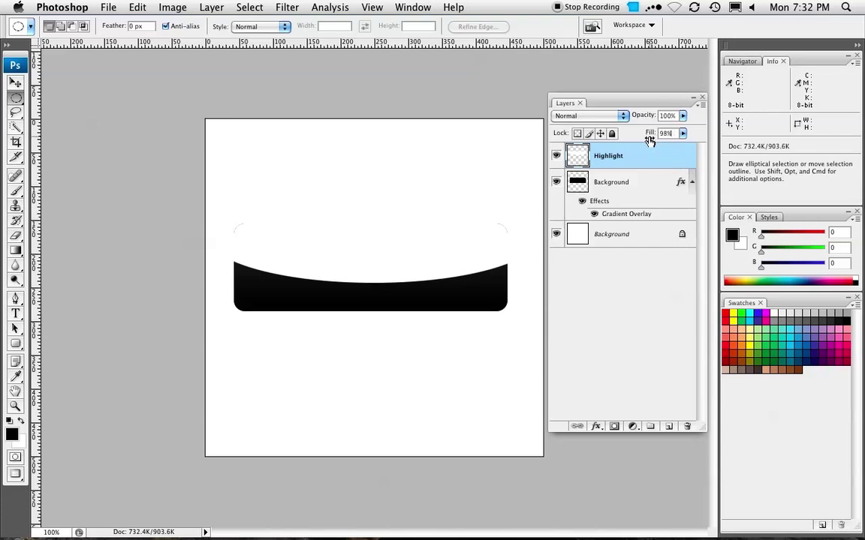
Add a Gradient Overlay with reduced opacity to Highlight and set its fill to 4%.
drag(649, 141, 603, 142)
double_click(688, 155)
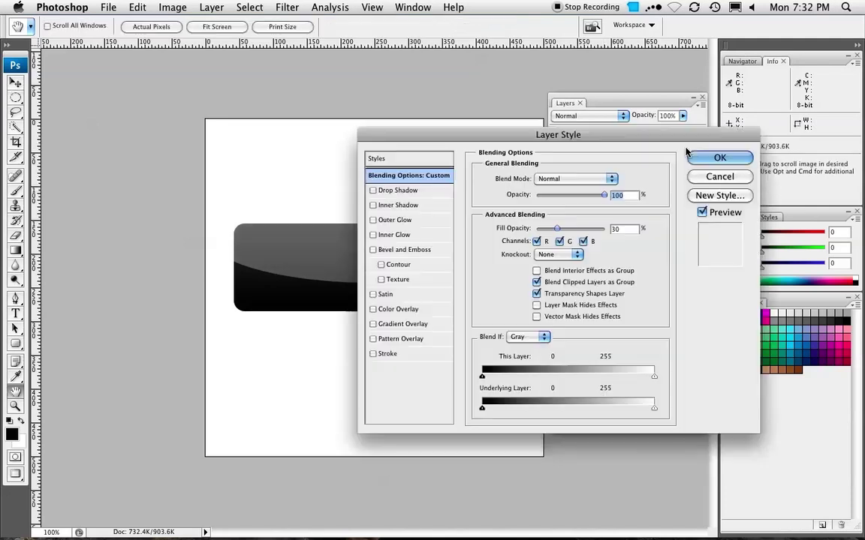
click(412, 324)
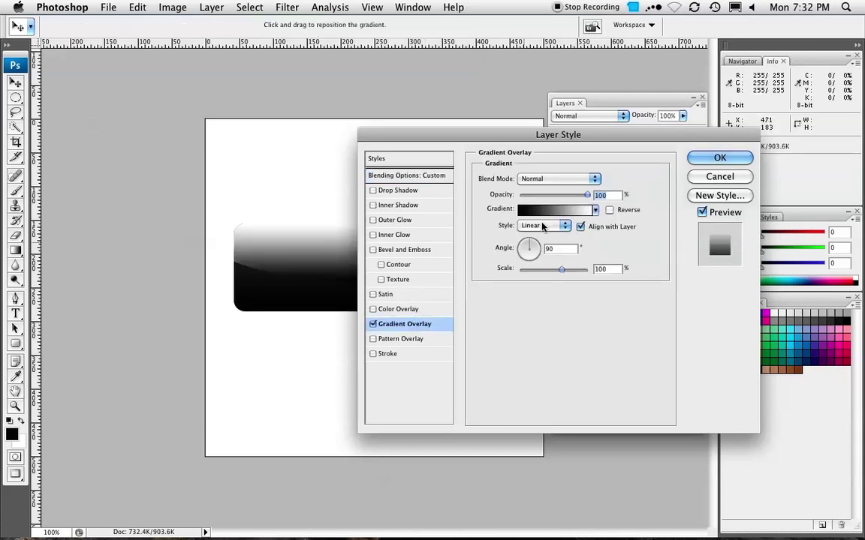
drag(559, 199, 529, 198)
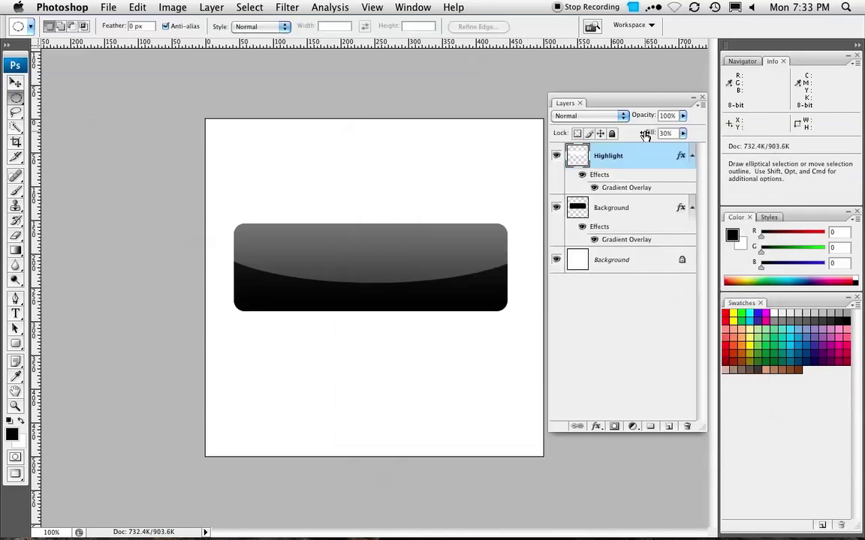
drag(643, 137, 626, 137)
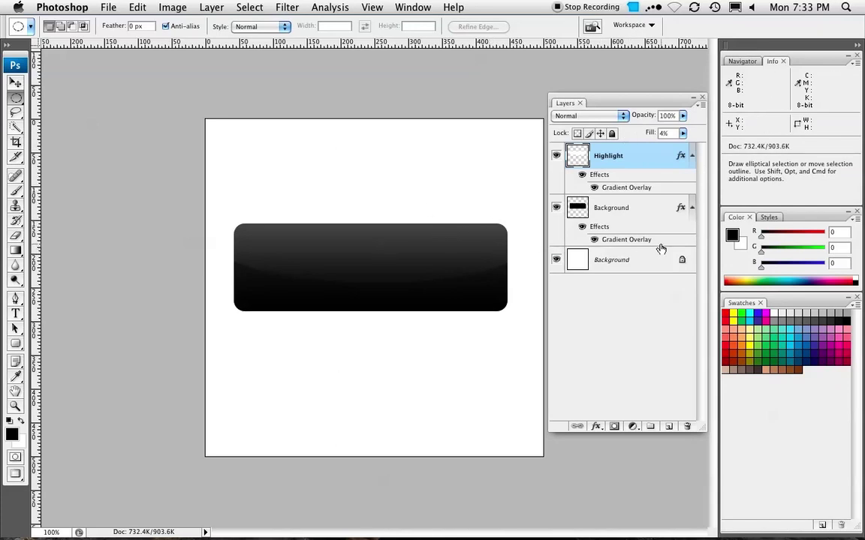
Type 'Your text here' on the button and move it to the centre.
key(t)
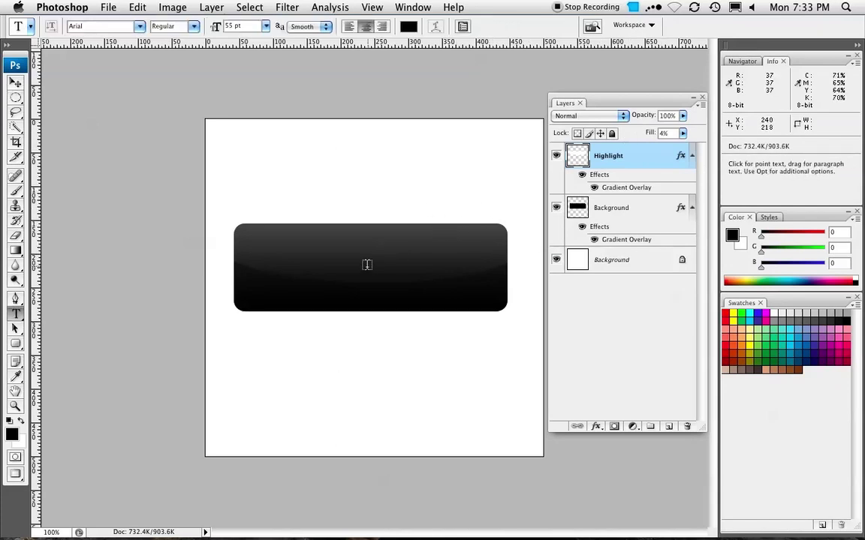
click(361, 269)
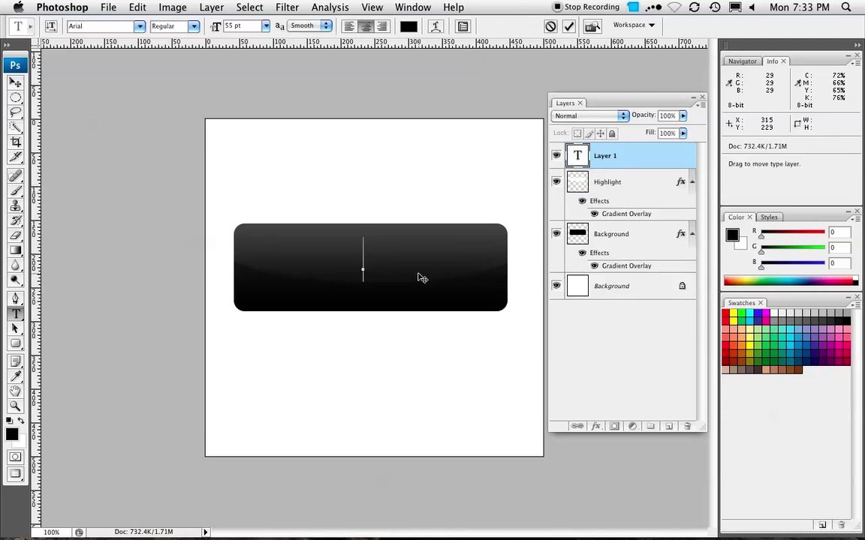
text(Your tex)
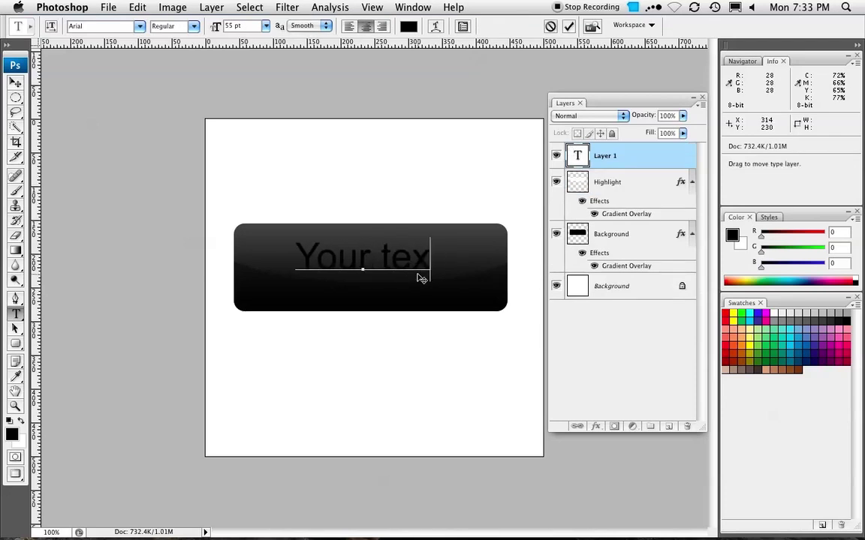
text(t here)
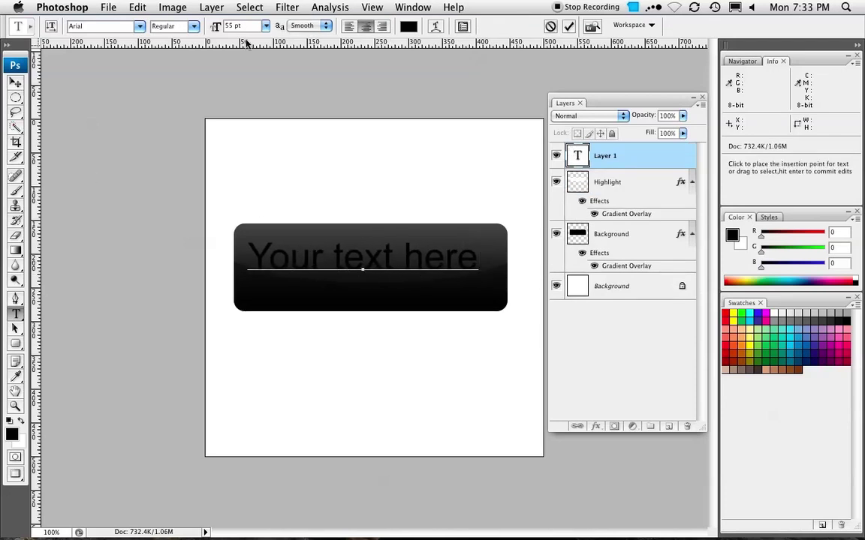
click(16, 84)
drag(367, 237, 372, 256)
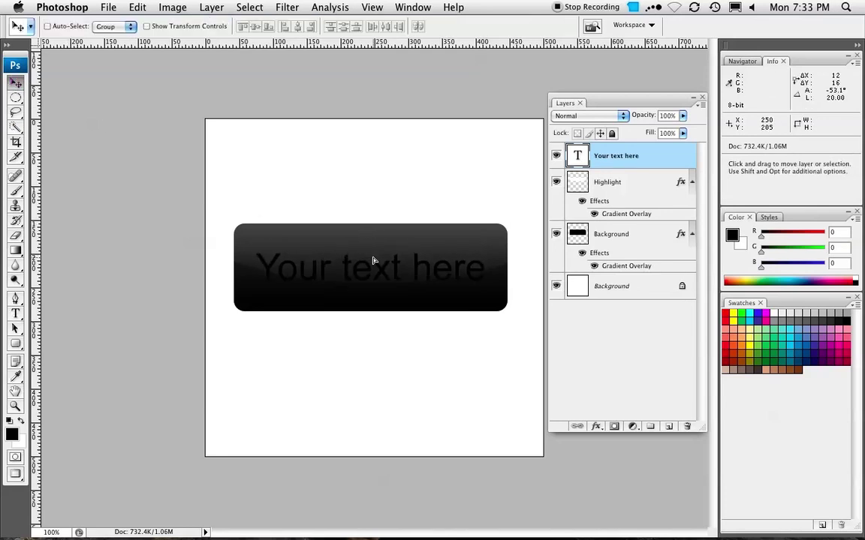
Change the whole label's colour to light grey #b1b1b1.
key(t)
click(382, 214)
key(super+a)
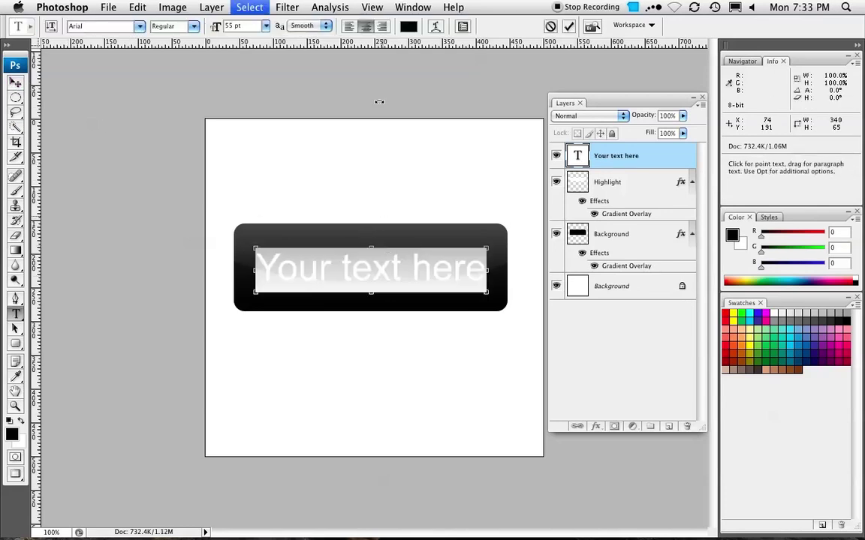
click(408, 26)
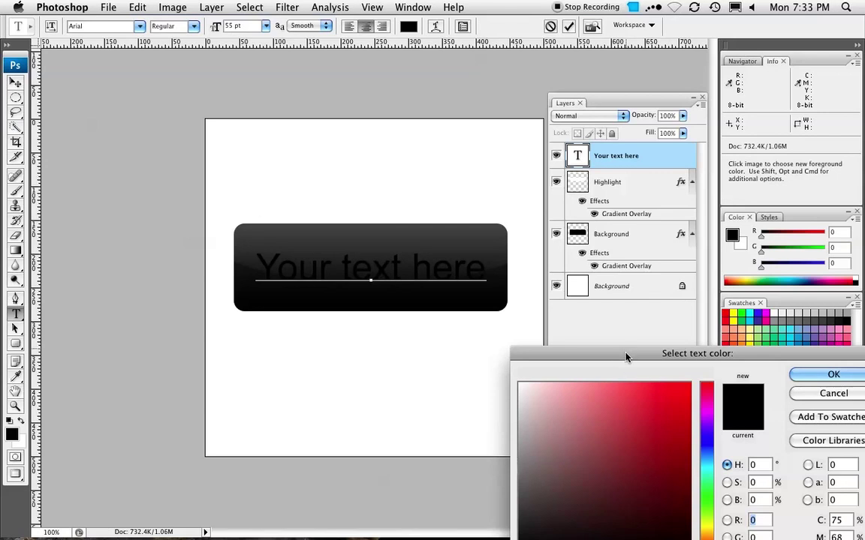
drag(571, 355, 375, 159)
click(318, 252)
drag(319, 252, 322, 239)
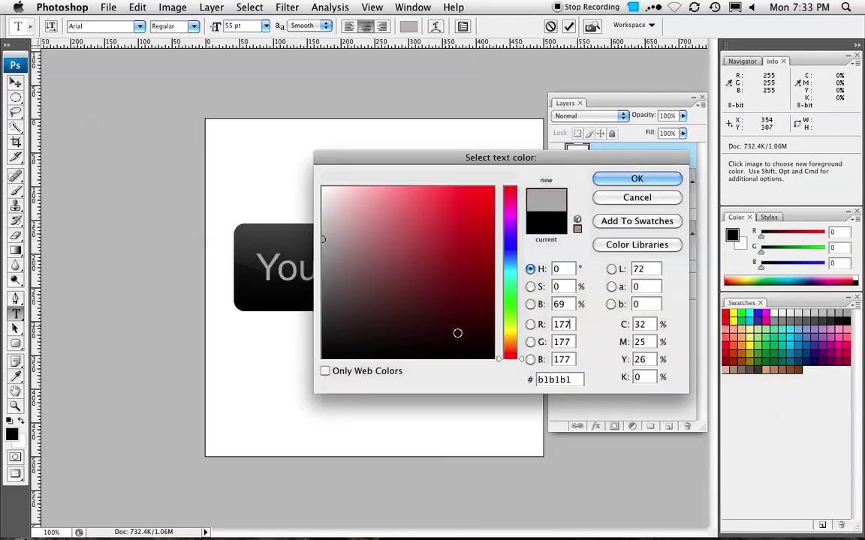
key(Return)
click(15, 98)
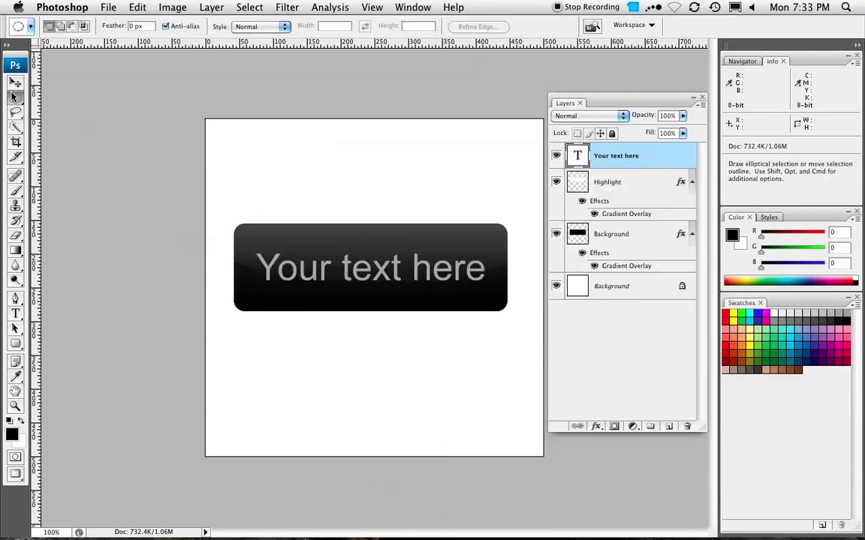
click(15, 83)
Load the Highlight layer's shape as a selection and contract it by 4 pixels.
click(646, 184)
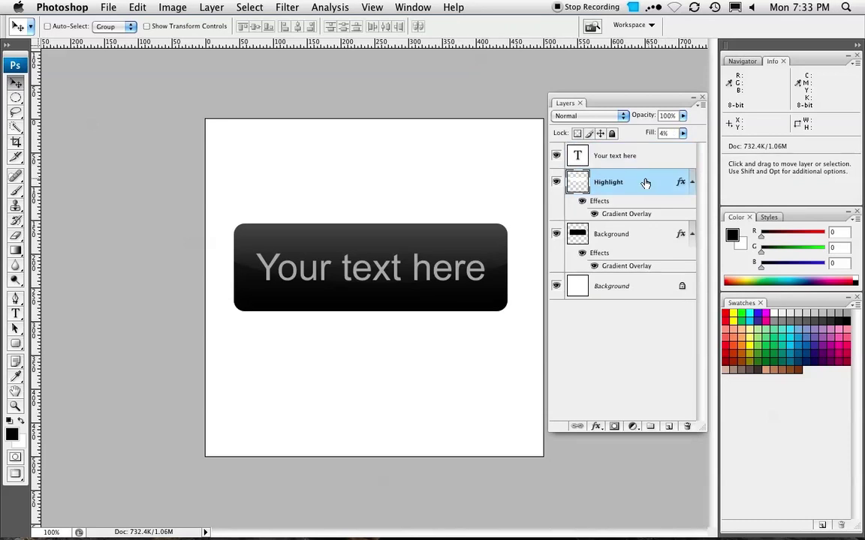
super+click(576, 187)
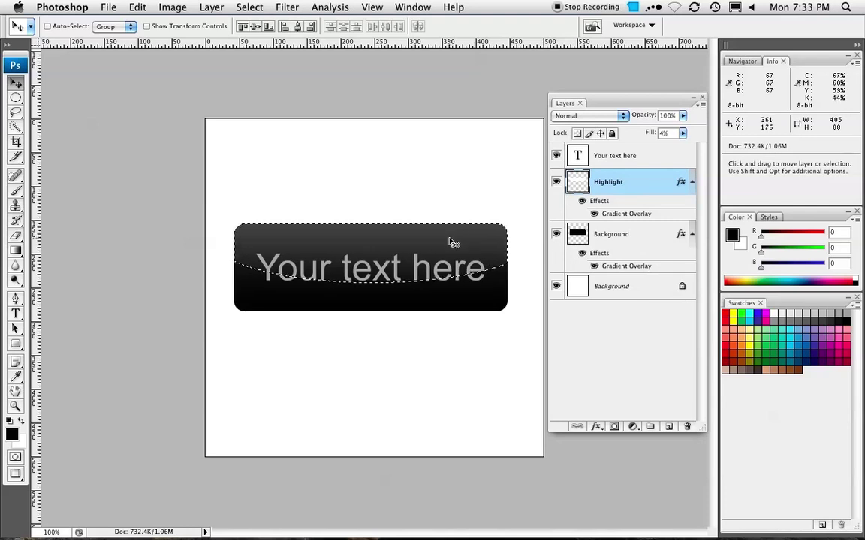
click(249, 7)
mouse_move(290, 165)
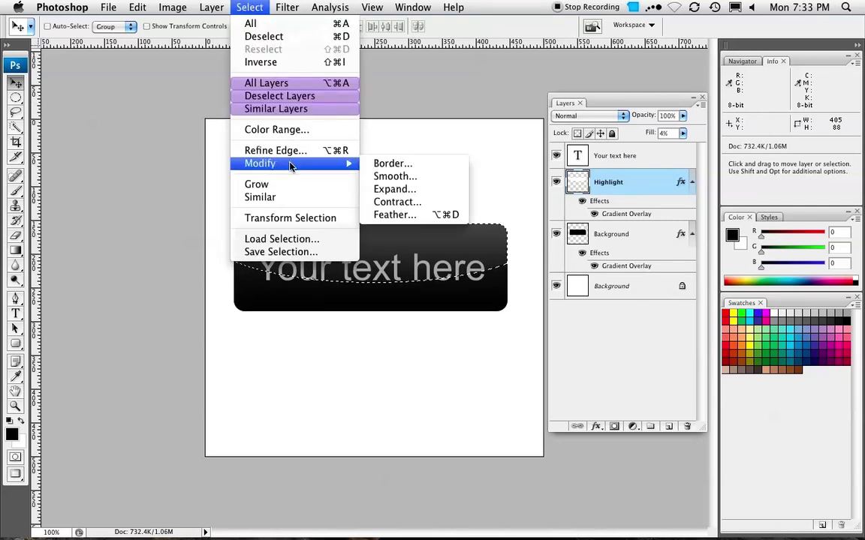
click(396, 203)
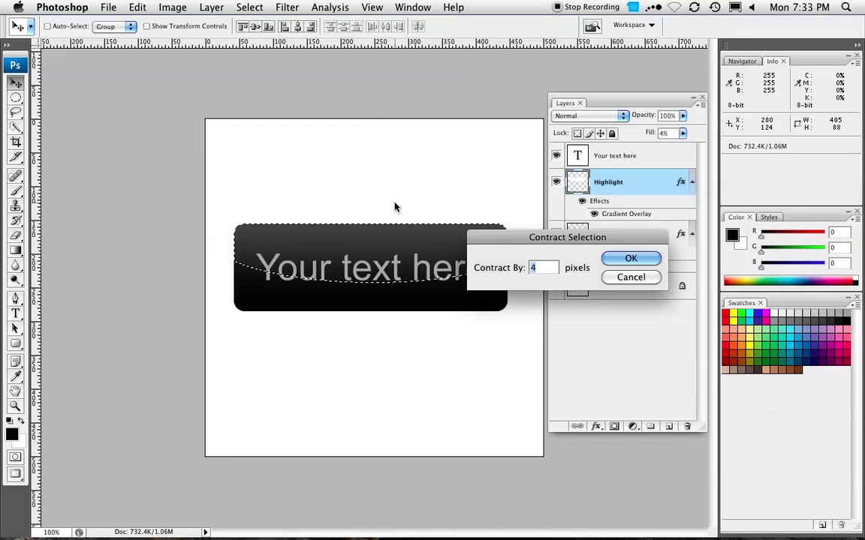
key(Return)
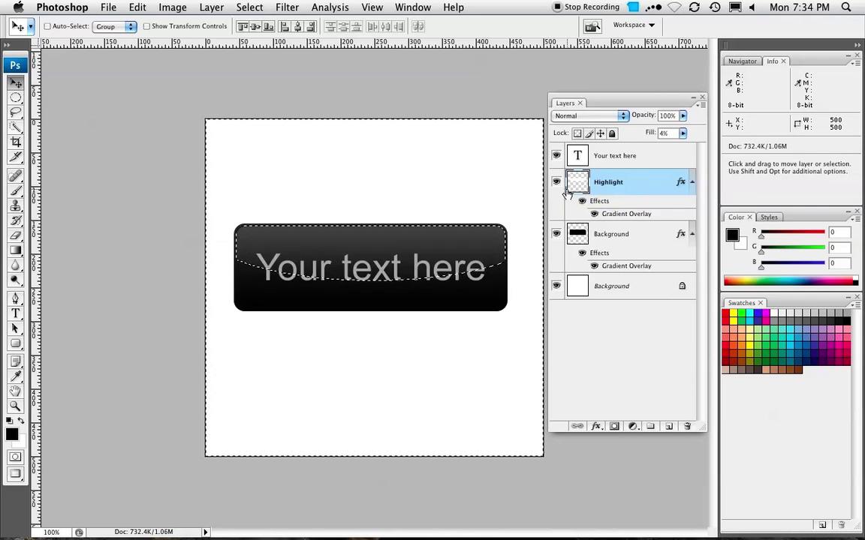
Drop the selection and nudge the Highlight layer's gloss rim left to sit inside the button's edge.
key(m)
key(super+d)
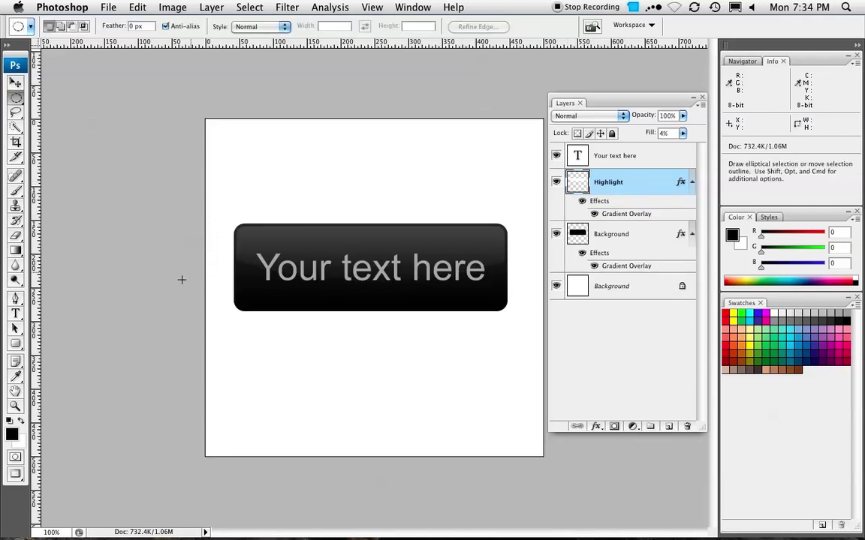
key(v)
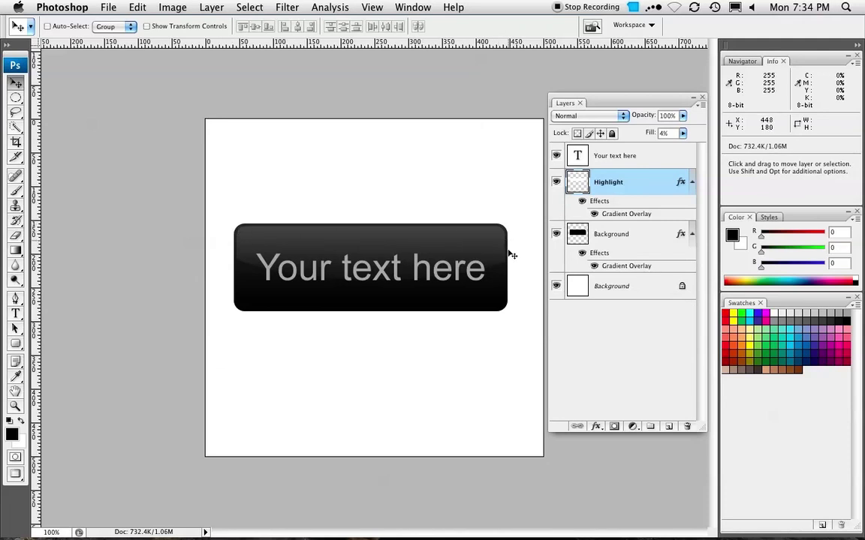
key(shift)
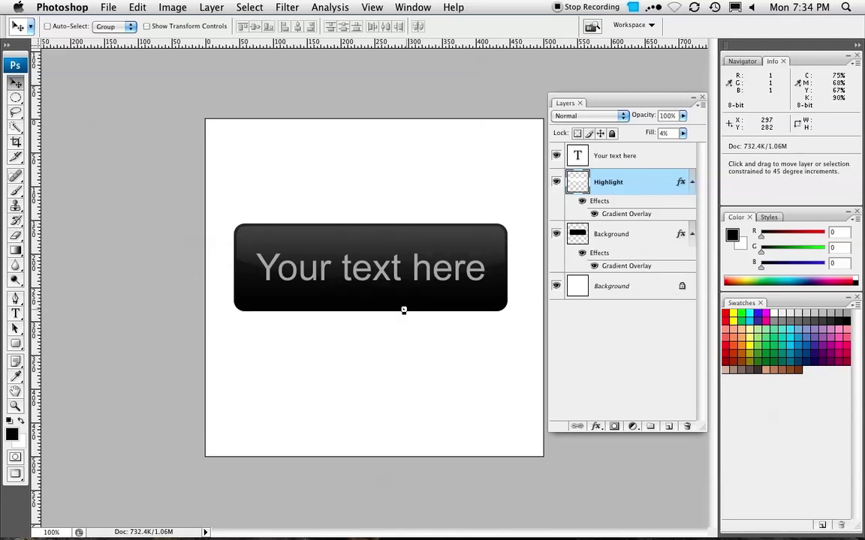
key(shift+Left)
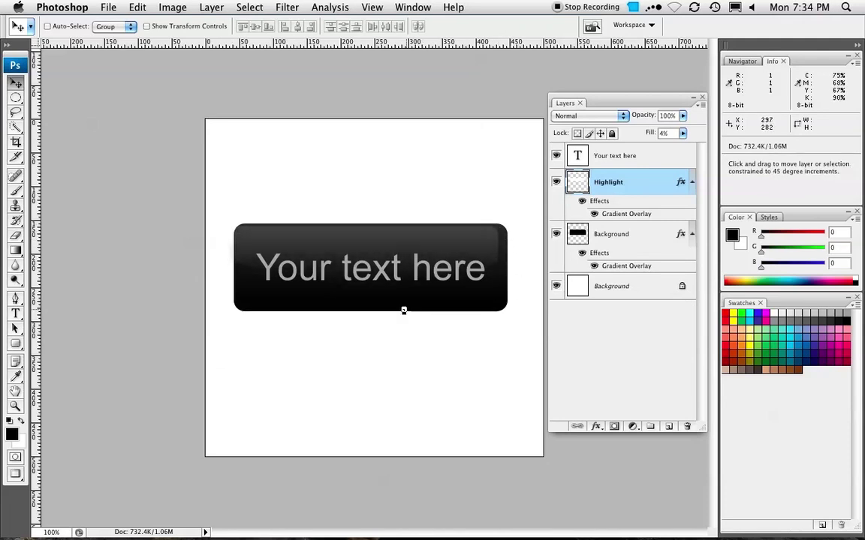